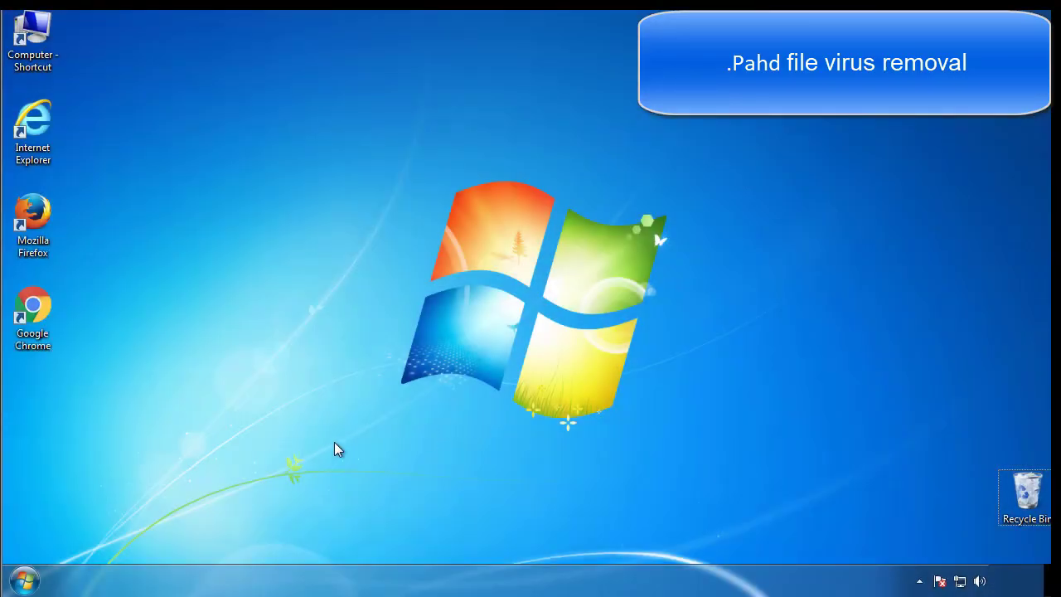
- Launch System Configuration by searching msconfig from the Start menu
left_click(32, 580)
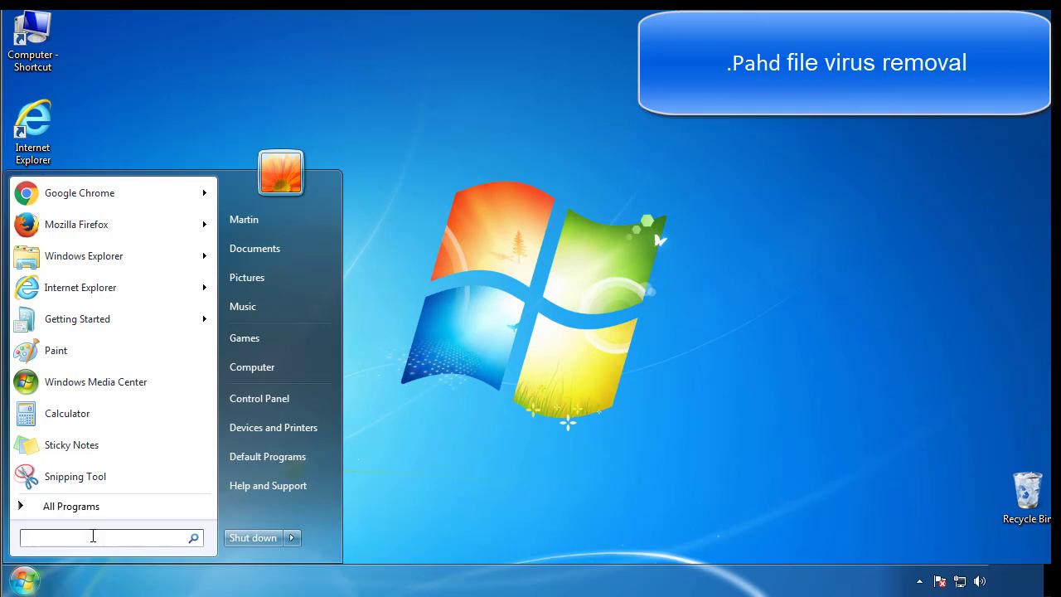
type("msconfig")
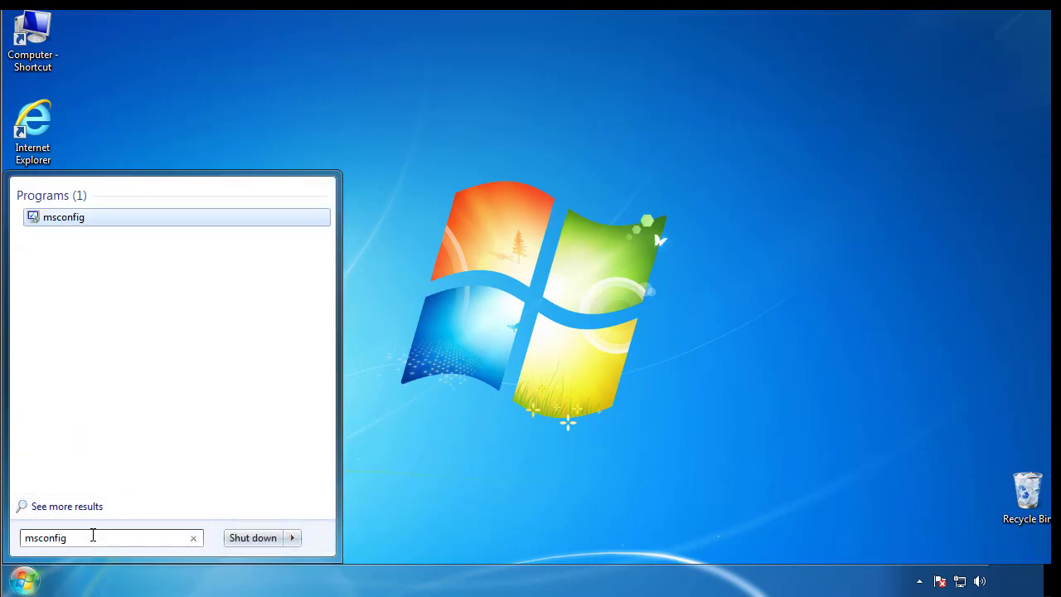
key("Return")
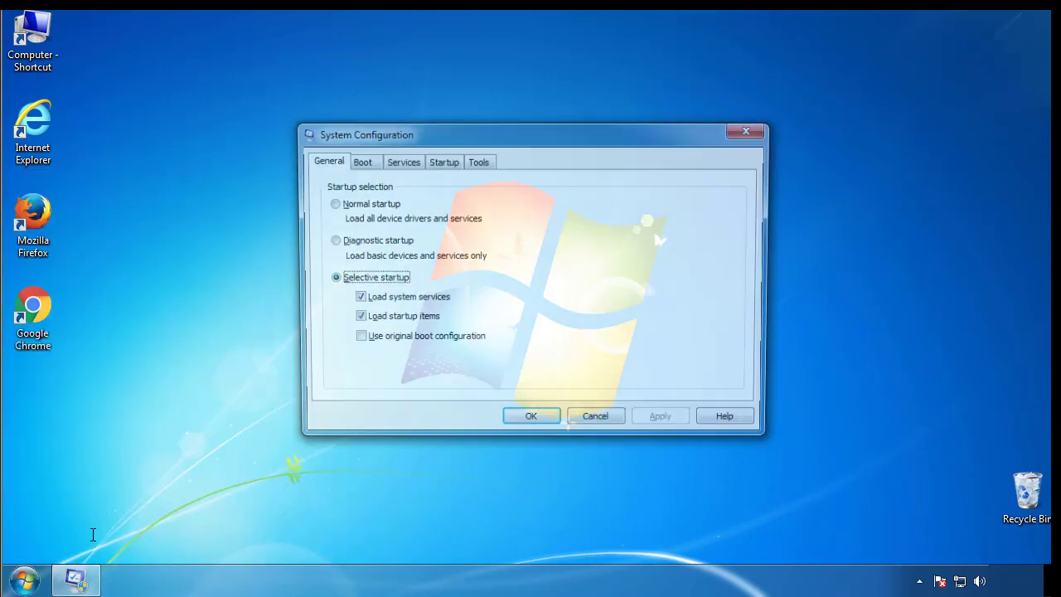
- Enable Safe boot (Minimal) on the Boot tab and restart into Safe Mode
left_click(359, 162)
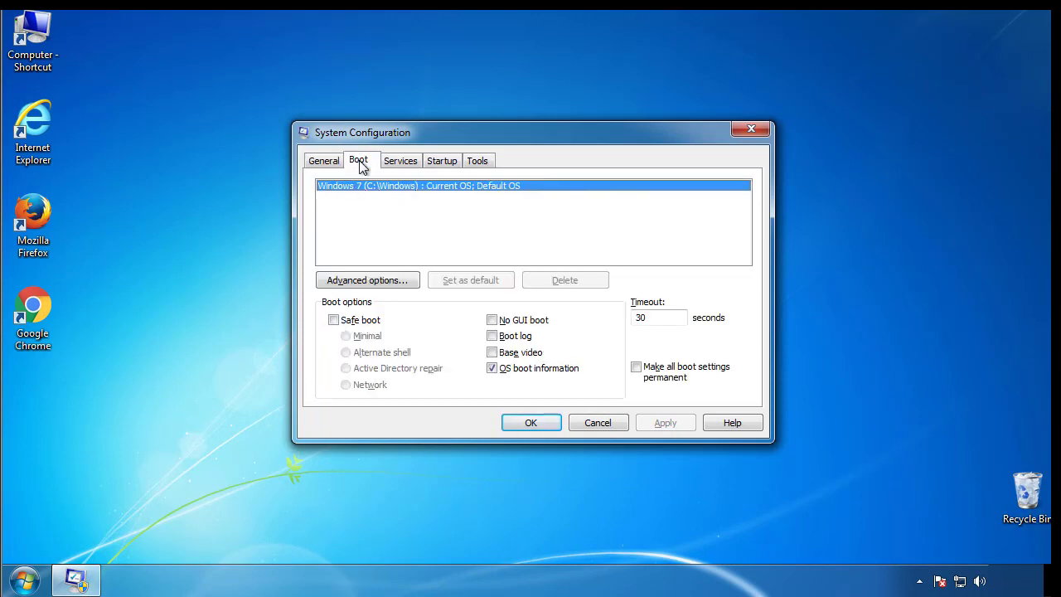
left_click(334, 320)
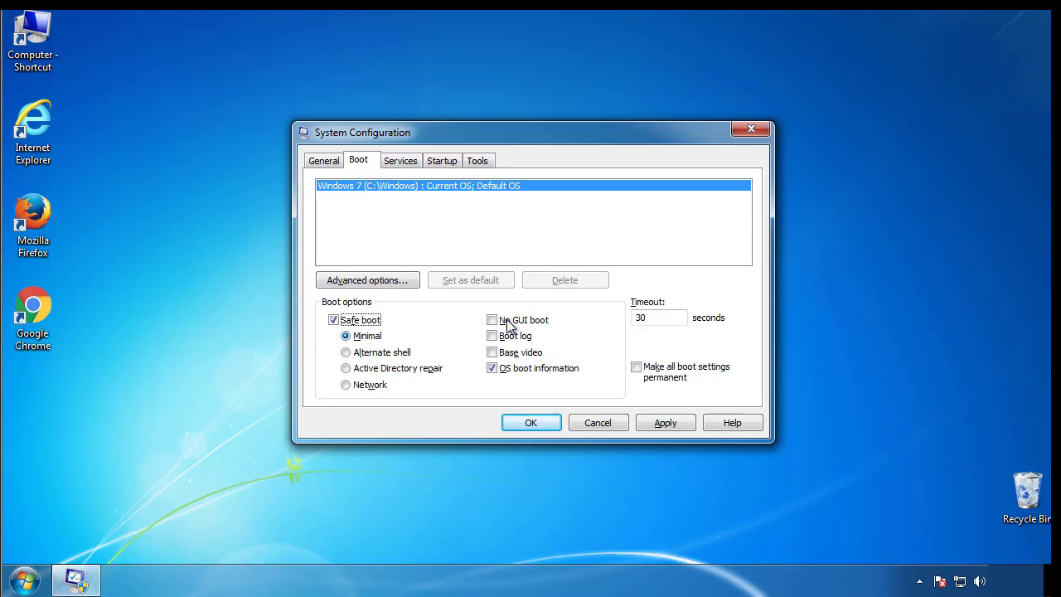
left_click(544, 427)
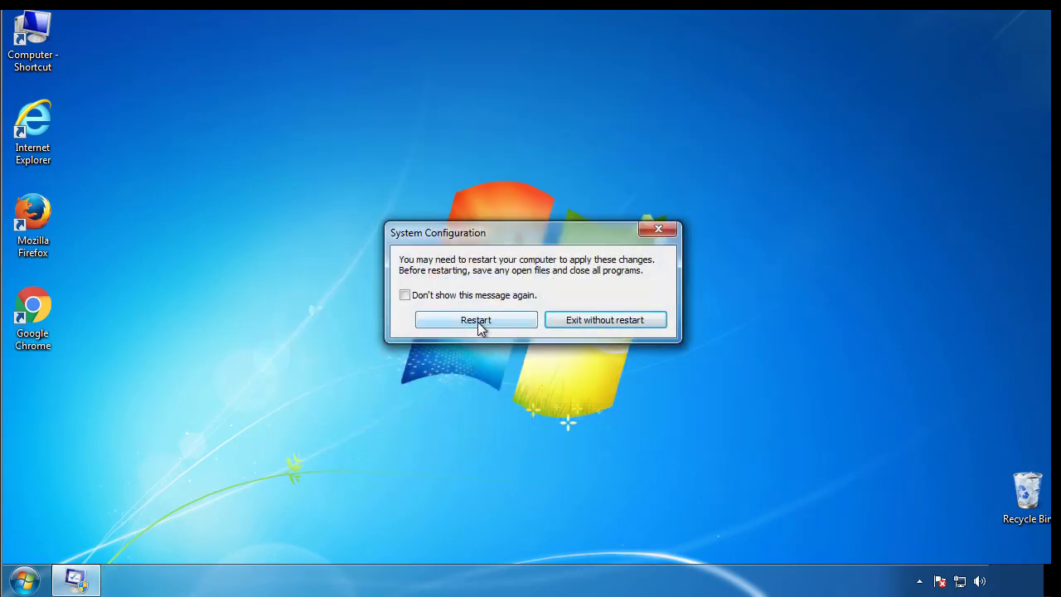
left_click(477, 322)
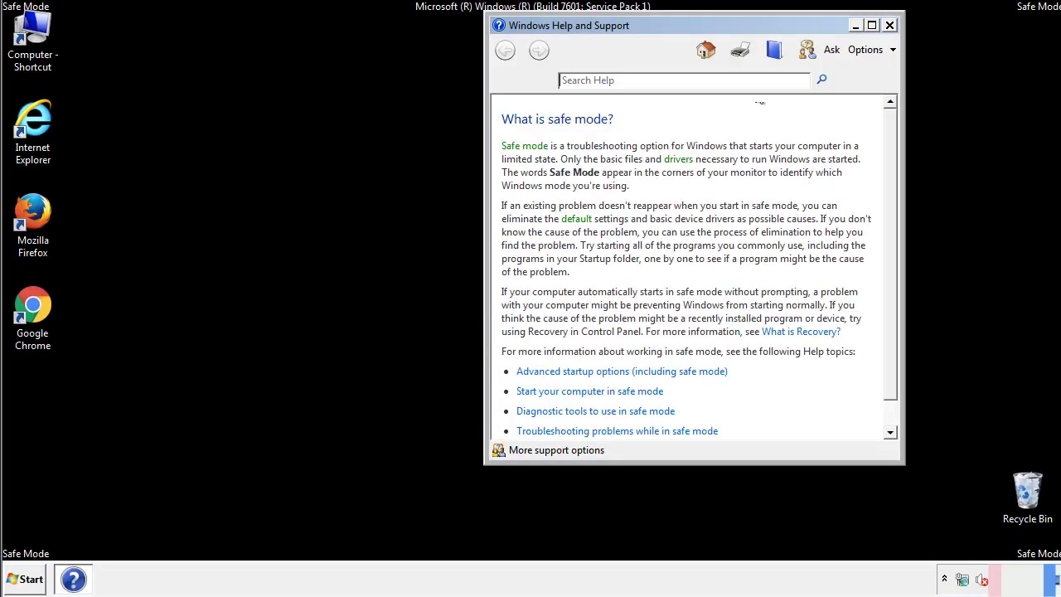
- Close the Safe Mode help window and open Control Panel
left_click(889, 24)
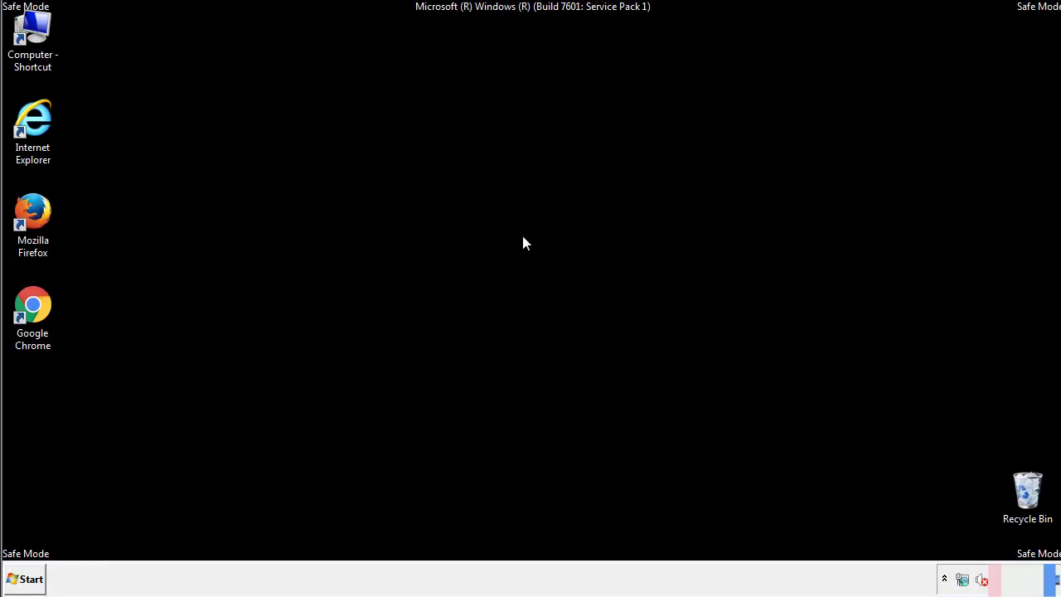
left_click(32, 577)
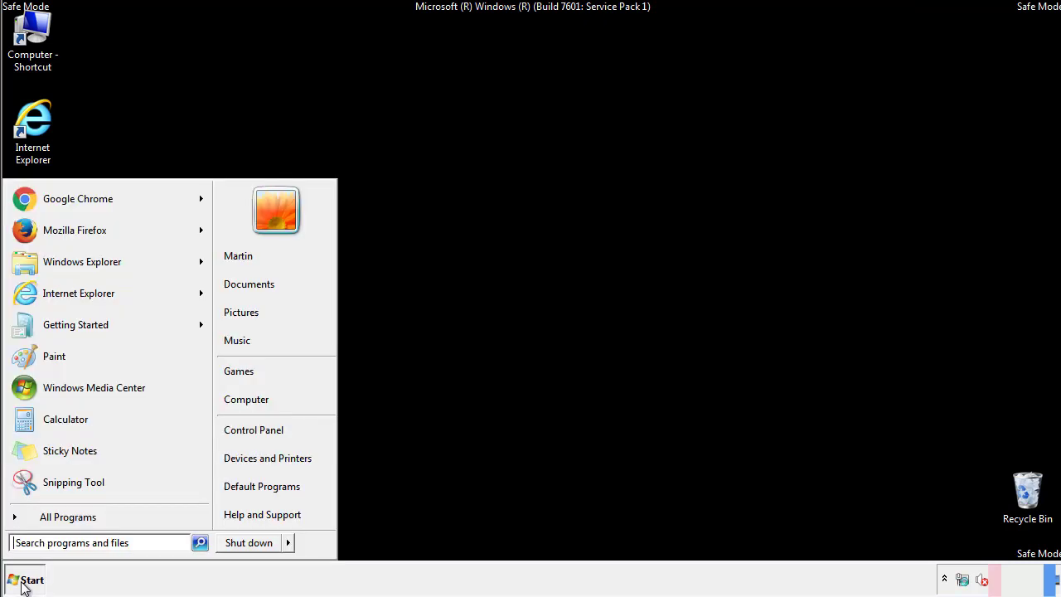
left_click(265, 427)
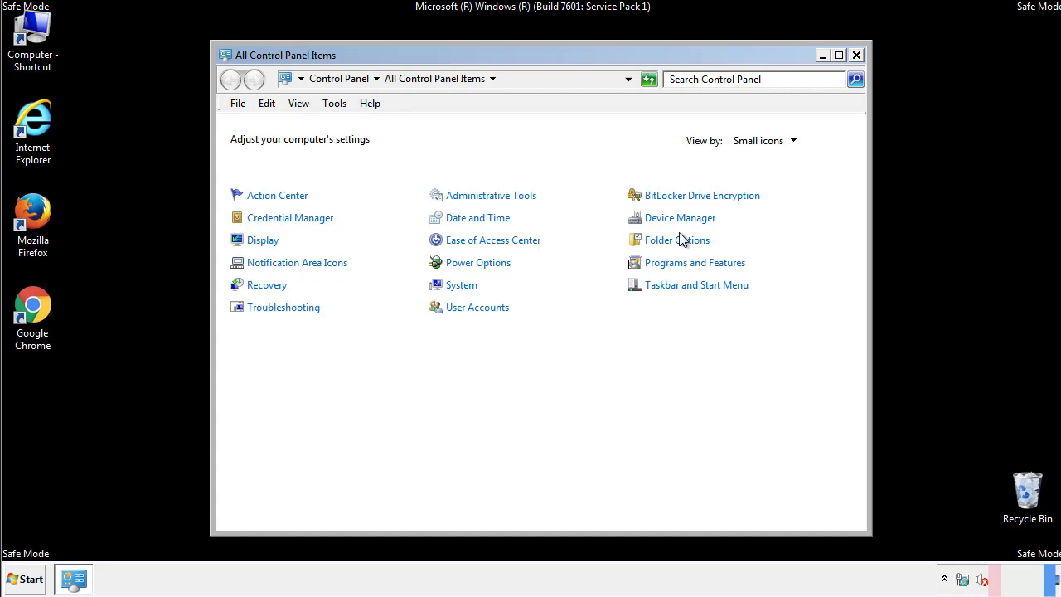
- Set Folder Options to show hidden files, folders and drives, then close Control Panel
left_click(680, 241)
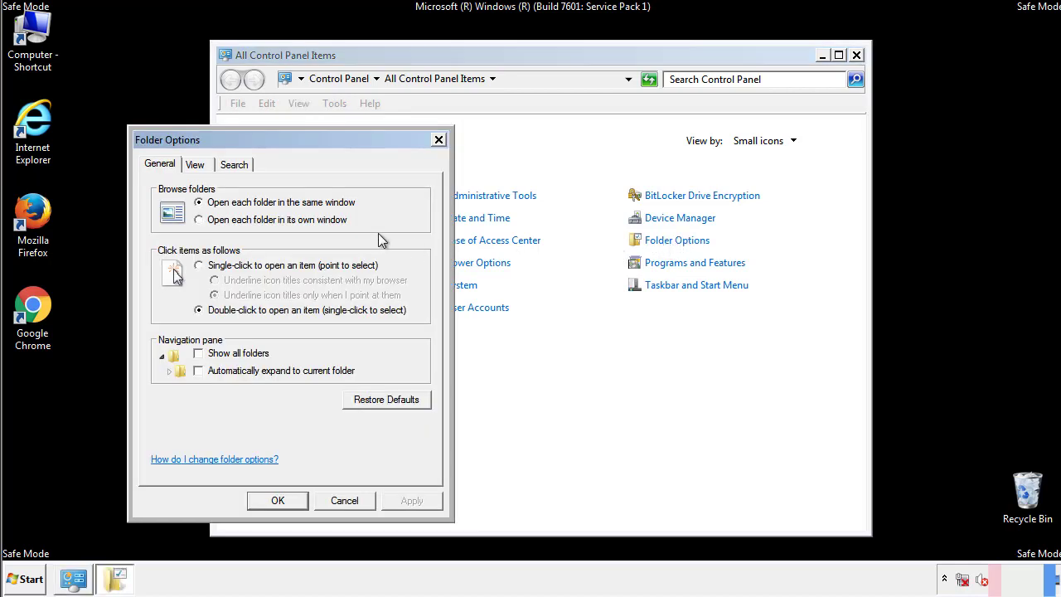
left_click(196, 165)
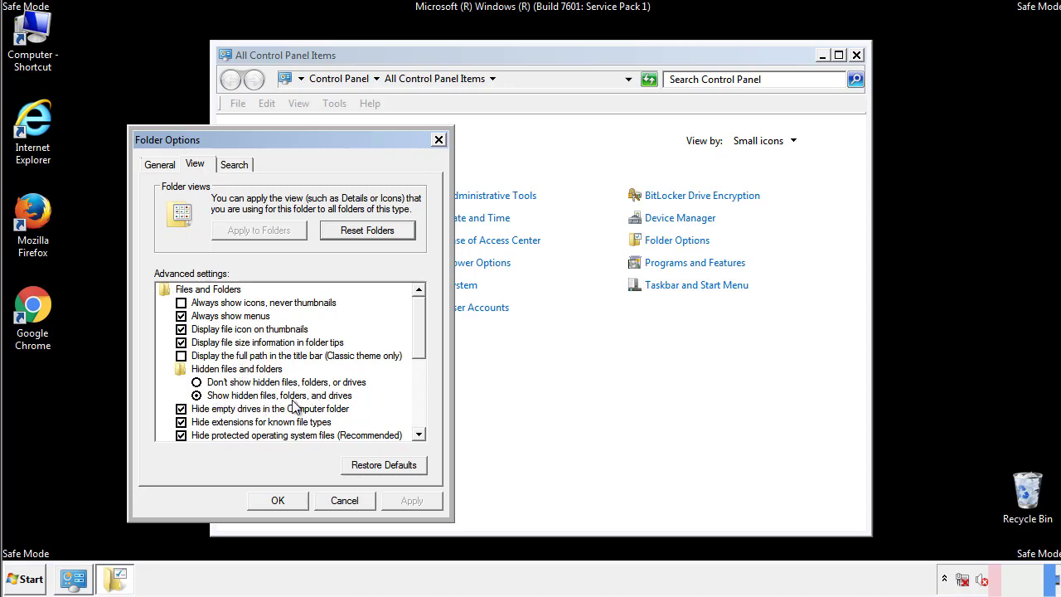
left_click(286, 500)
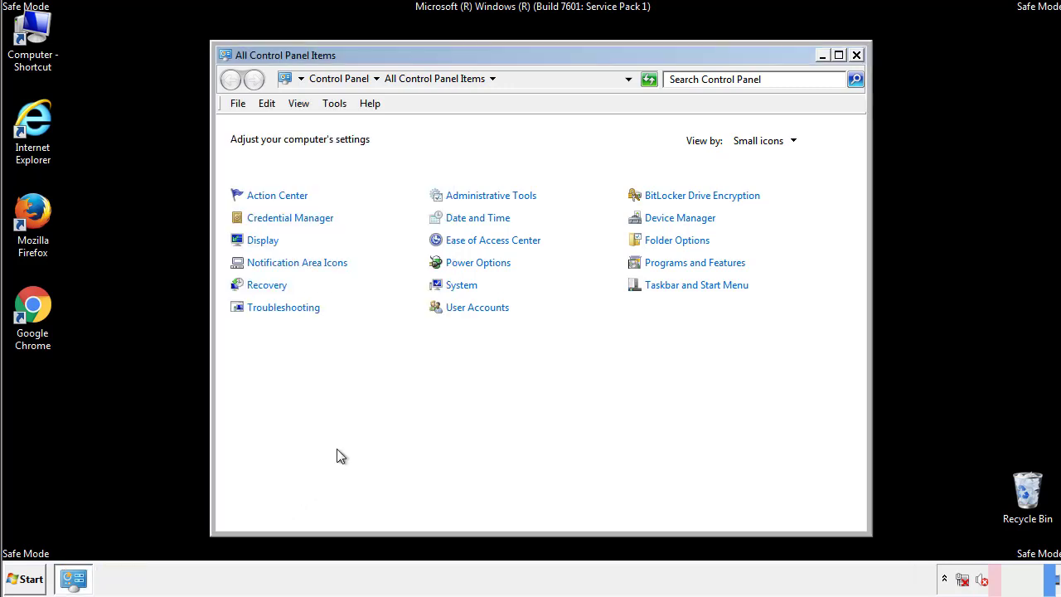
left_click(856, 55)
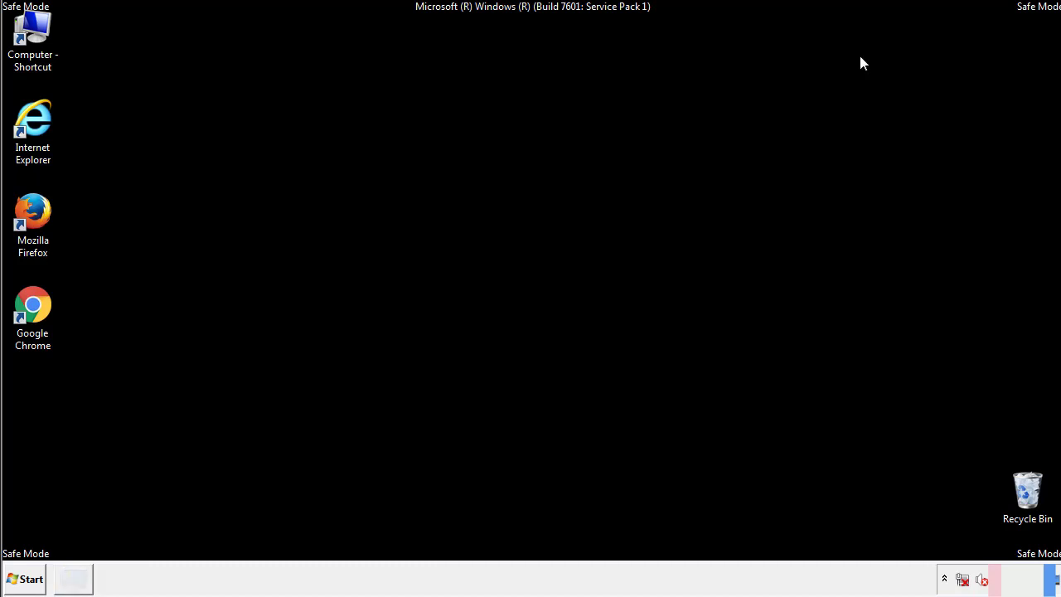
- Browse from Computer into Local Disk (C:) and the Windows folder
double_click(42, 30)
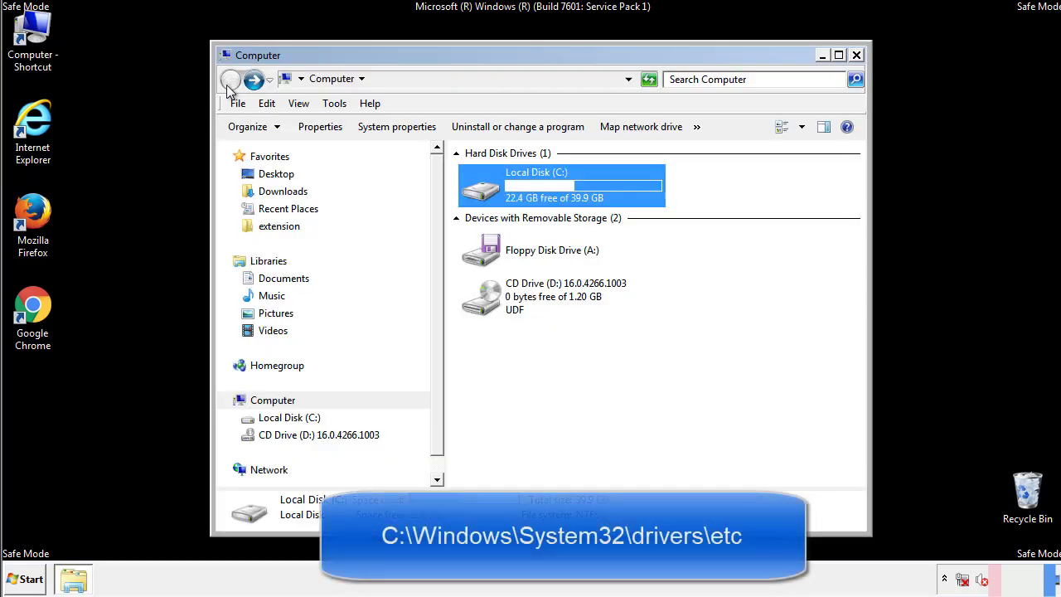
double_click(479, 189)
left_click(484, 305)
double_click(484, 305)
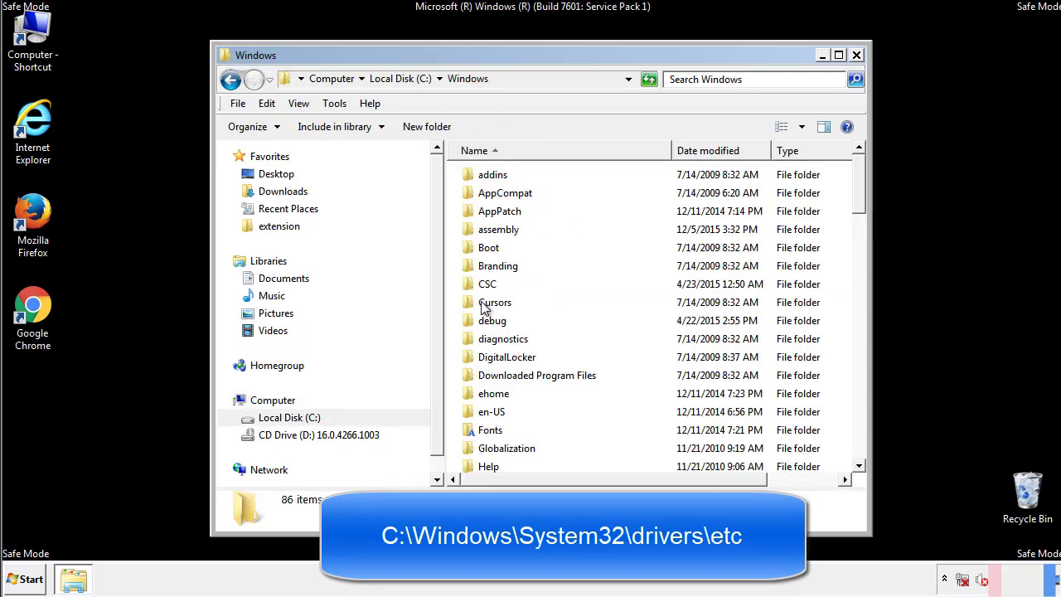
scroll(489, 373, "down", 2)
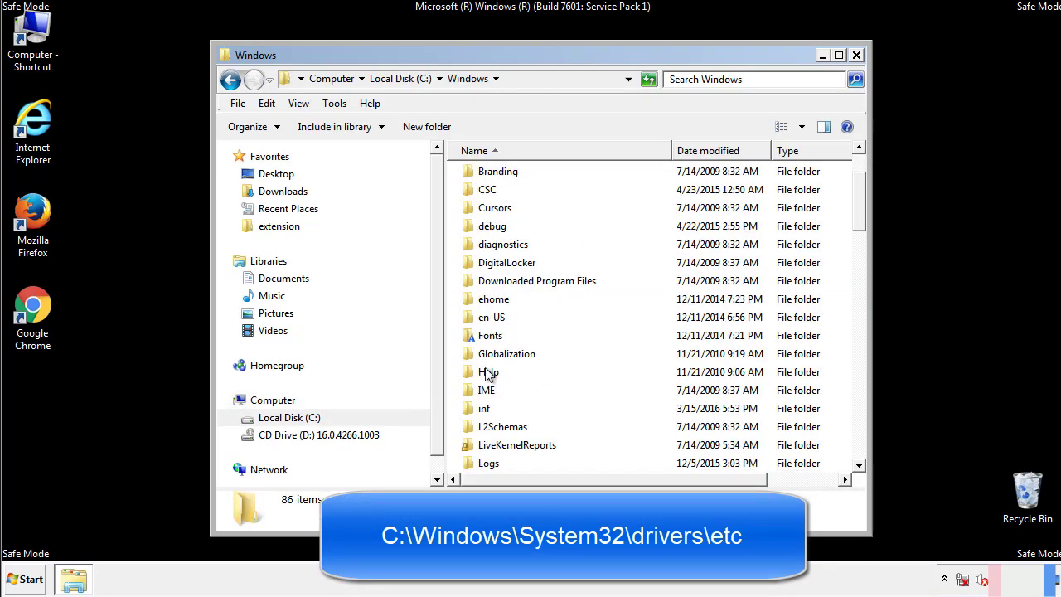
scroll(489, 375, "down", 7)
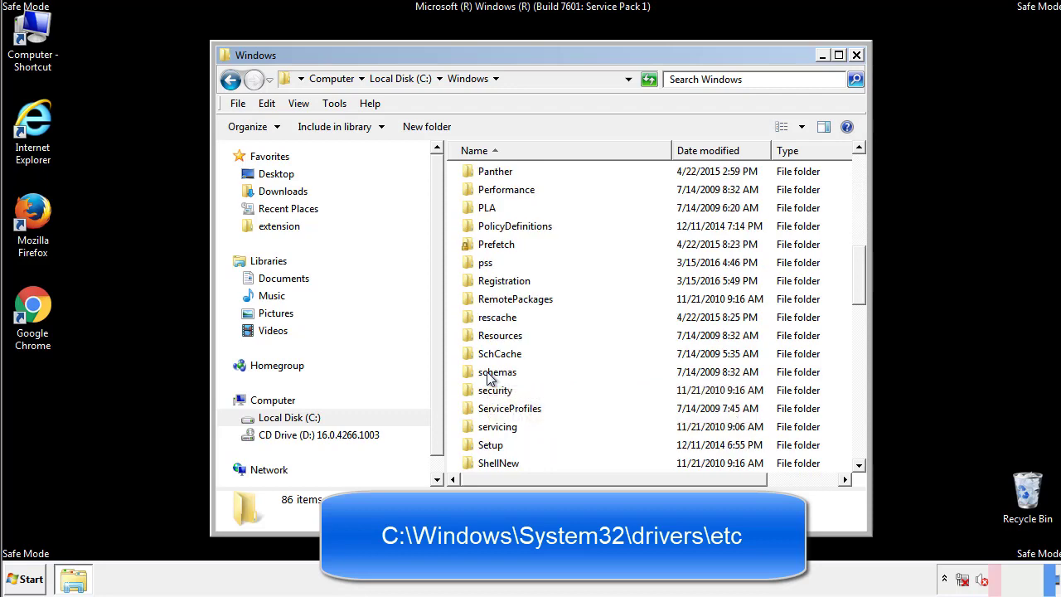
scroll(489, 375, "down", 2)
- Go into System32\drivers\etc and open the hosts file
double_click(500, 428)
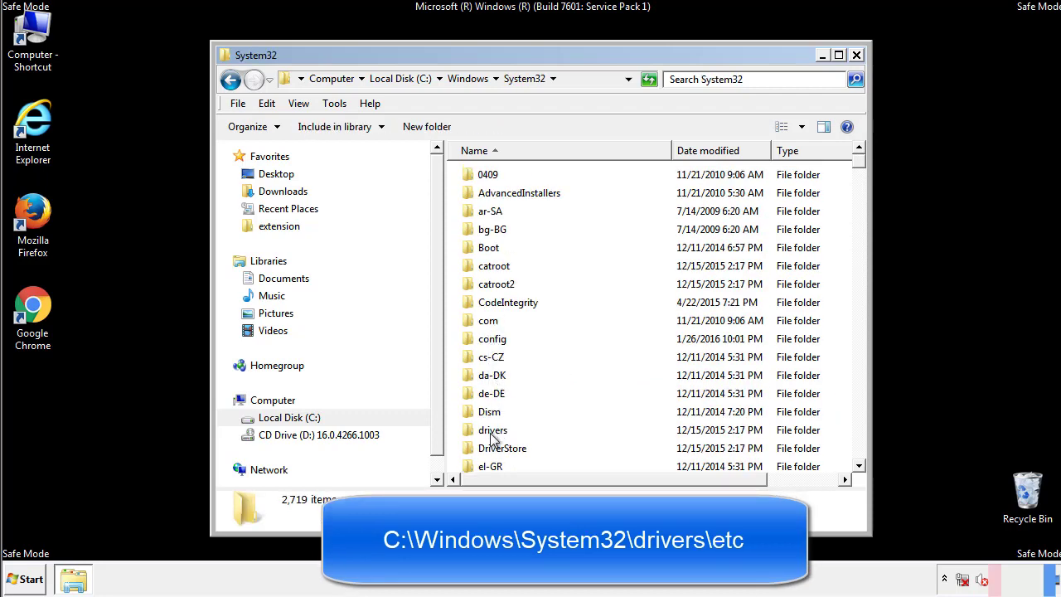
double_click(493, 431)
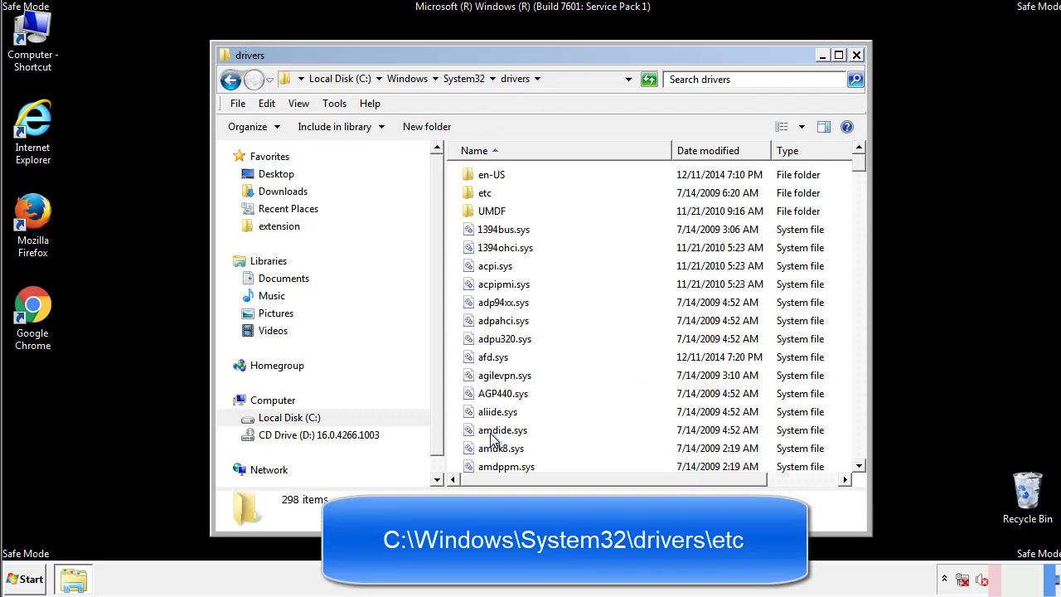
double_click(476, 200)
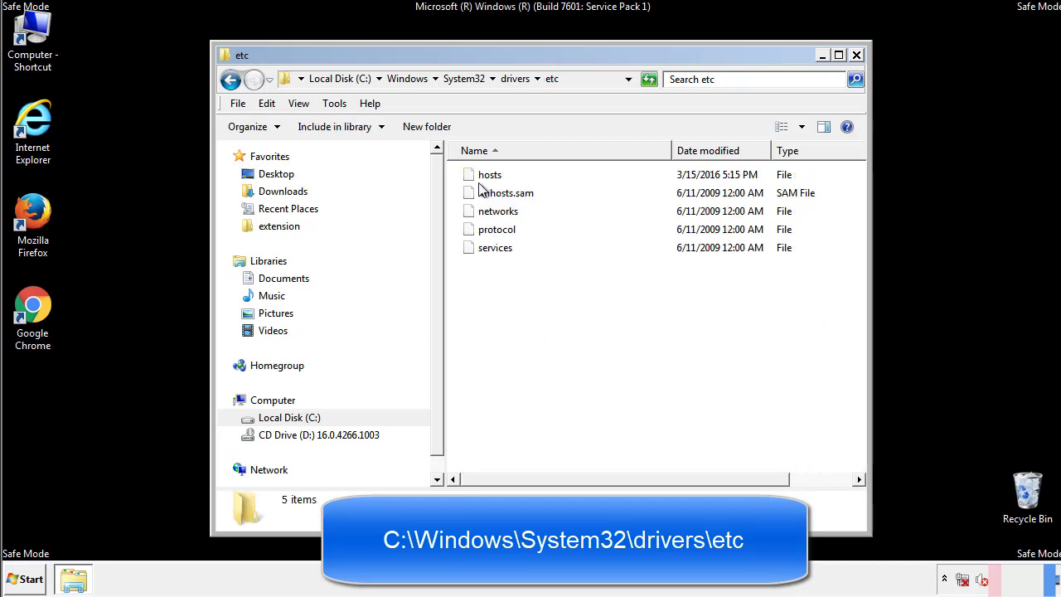
double_click(482, 175)
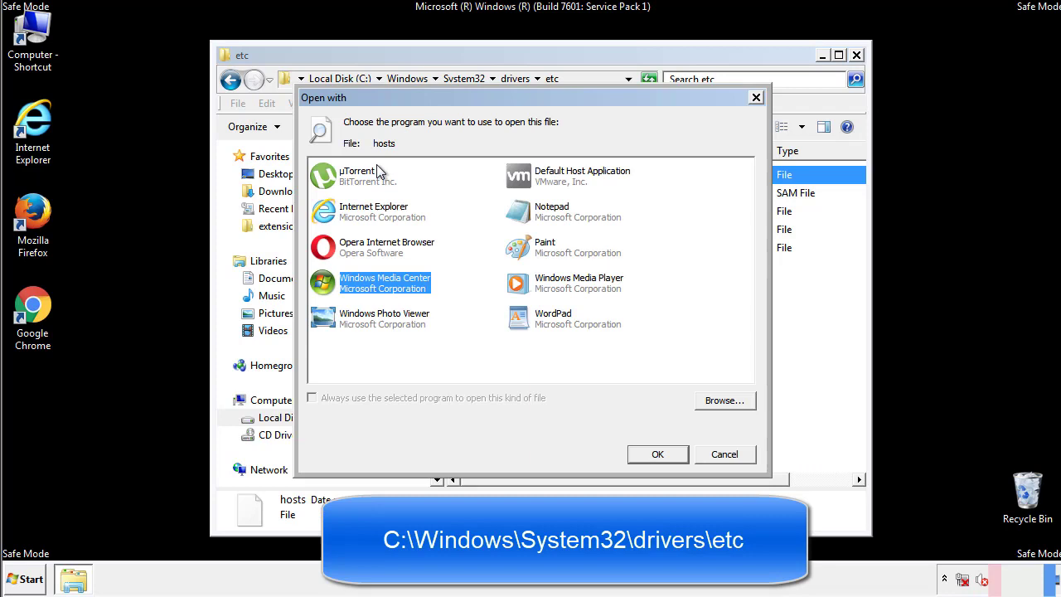
- Open the hosts file in Notepad and bring all its lines into view
left_click(537, 217)
left_click(655, 454)
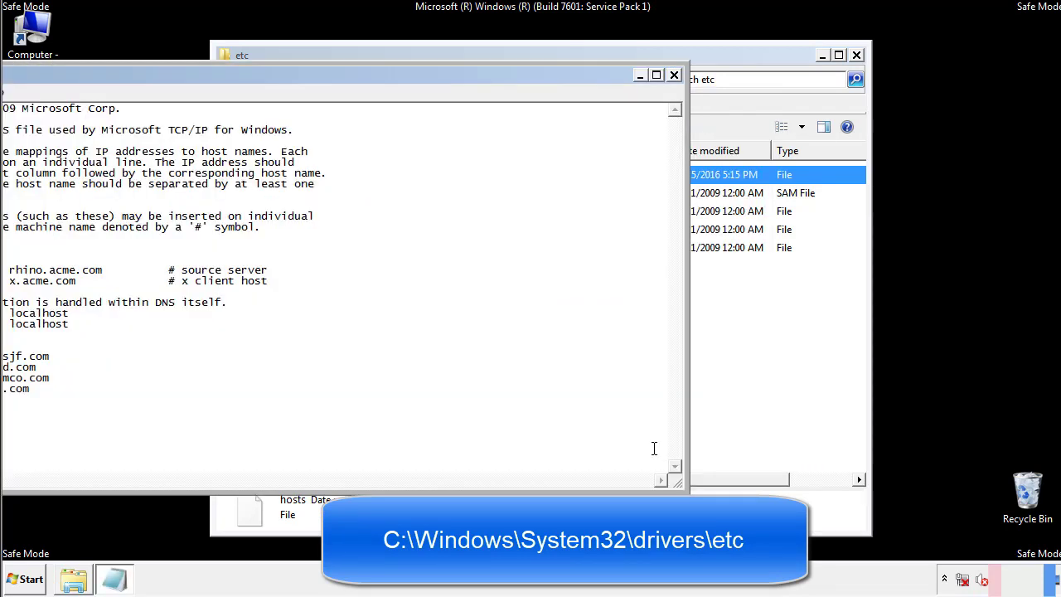
left_click_drag(433, 74, 674, 91)
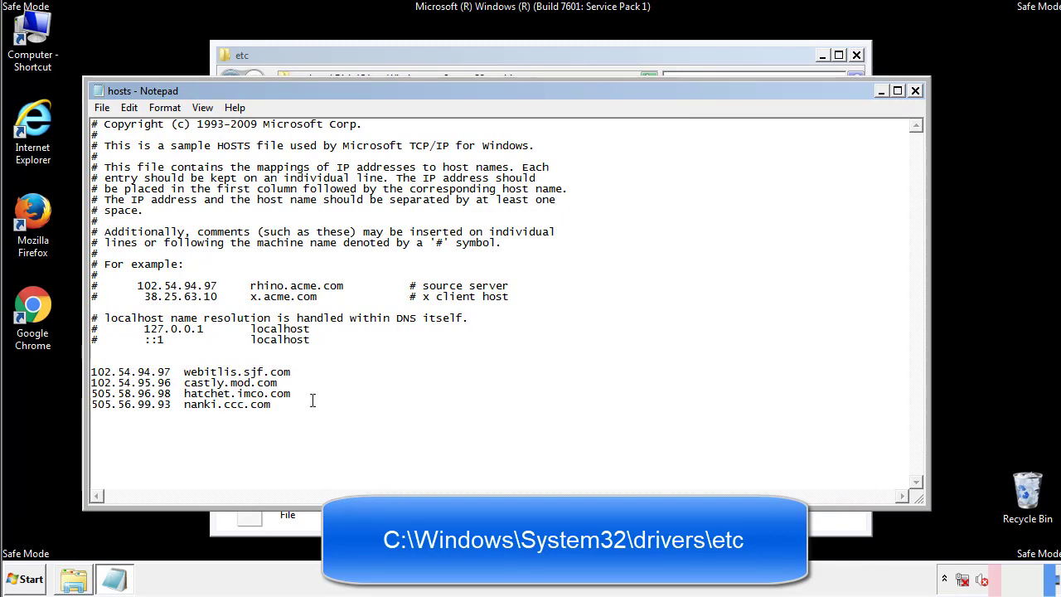
- Delete the four extra host entries below localhost and save the hosts file
left_click_drag(297, 406, 91, 371)
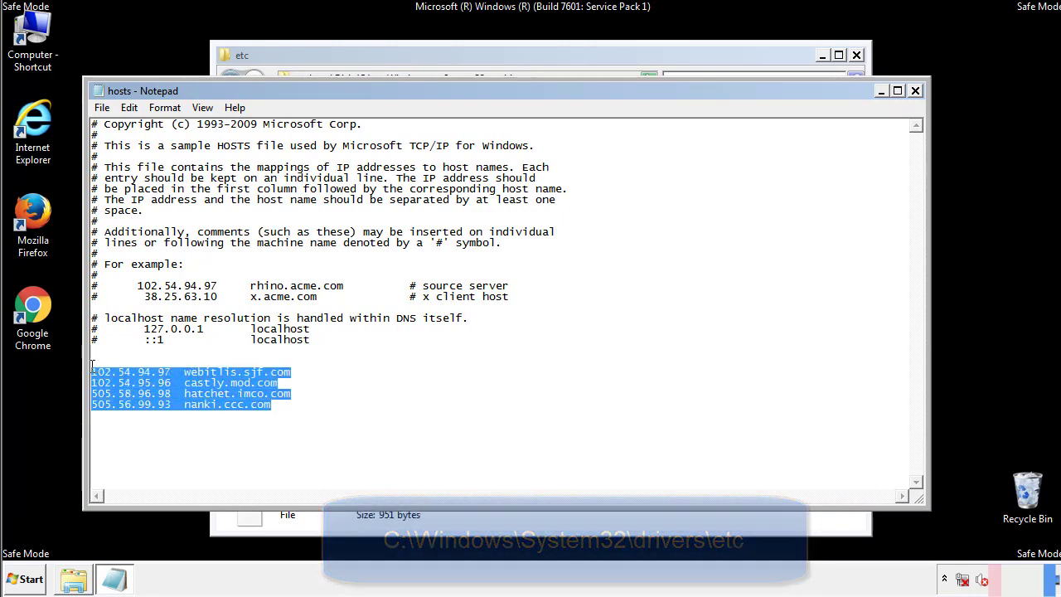
key("Delete")
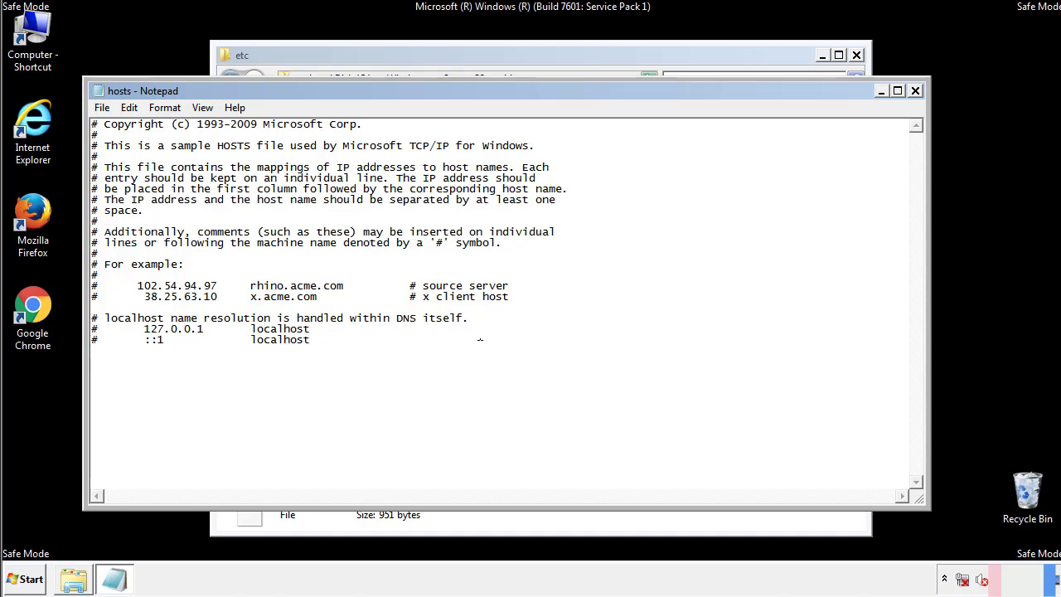
left_click(915, 91)
left_click(468, 303)
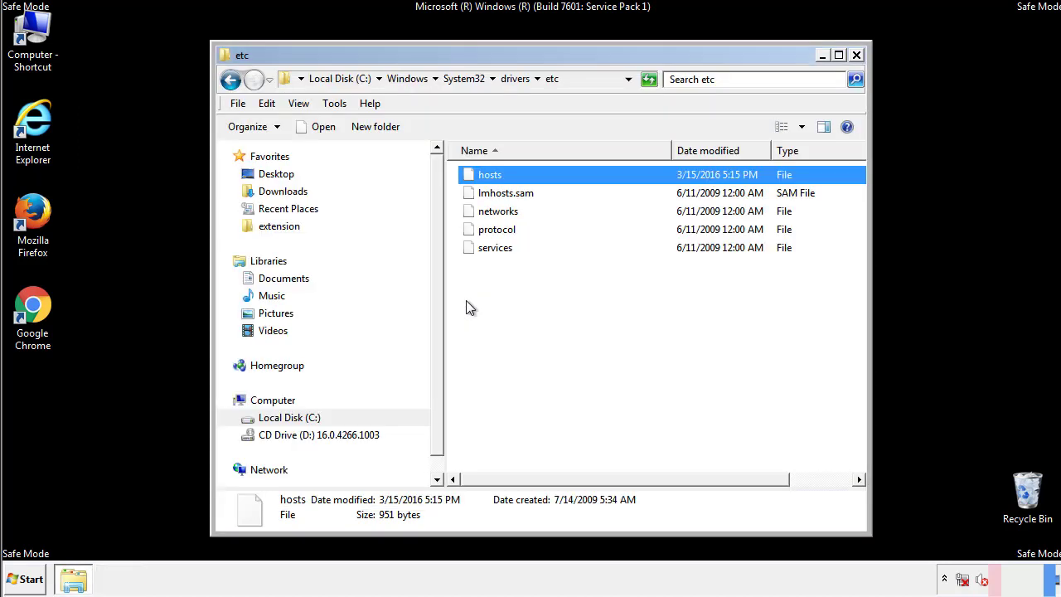
- Close the etc window and open the Startup folder from All Programs
left_click(856, 56)
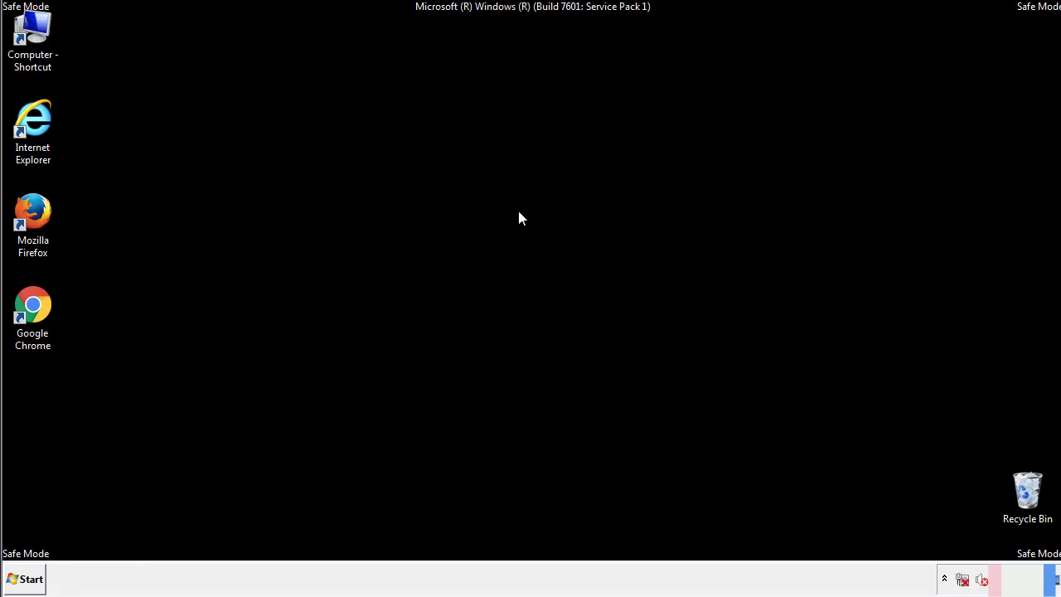
left_click(23, 578)
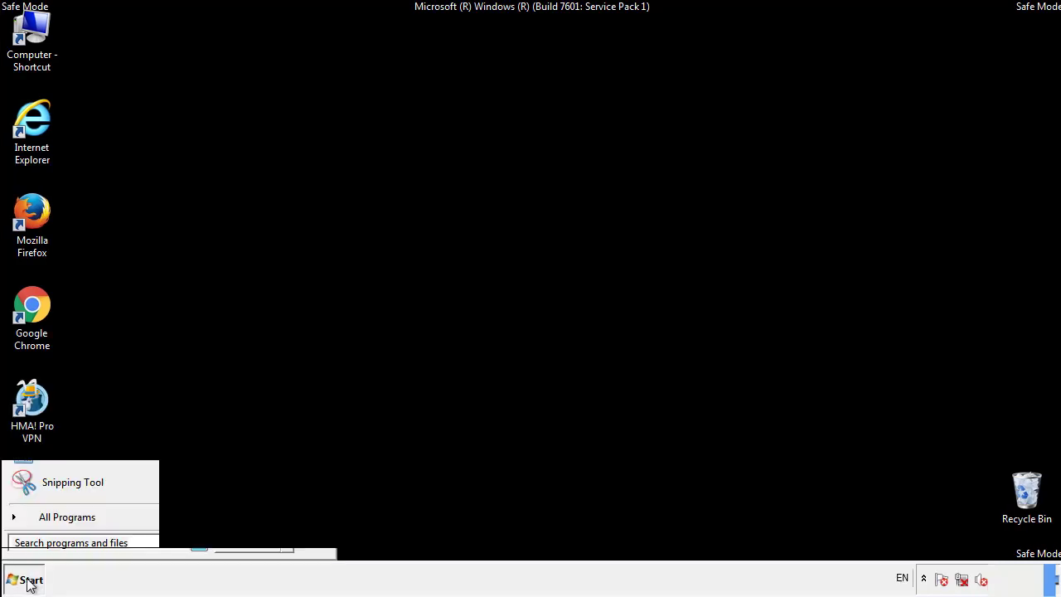
left_click(47, 523)
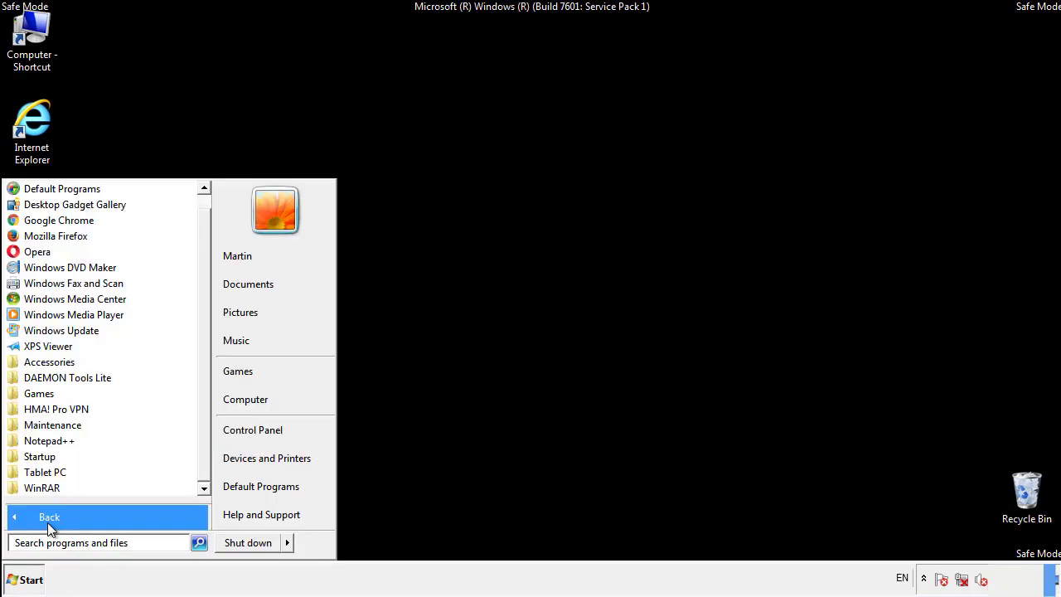
right_click(46, 457)
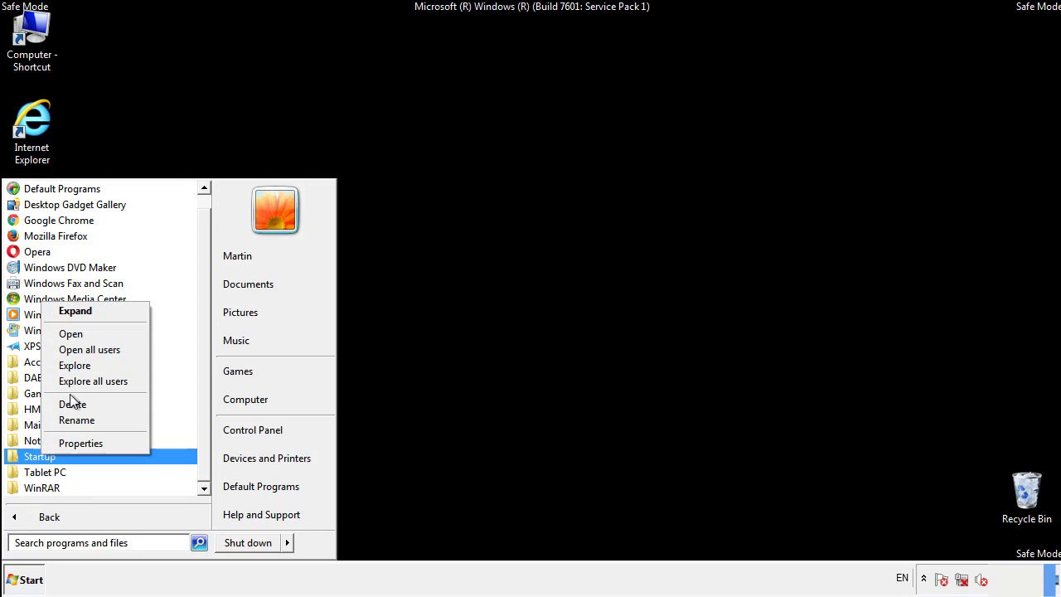
left_click(81, 333)
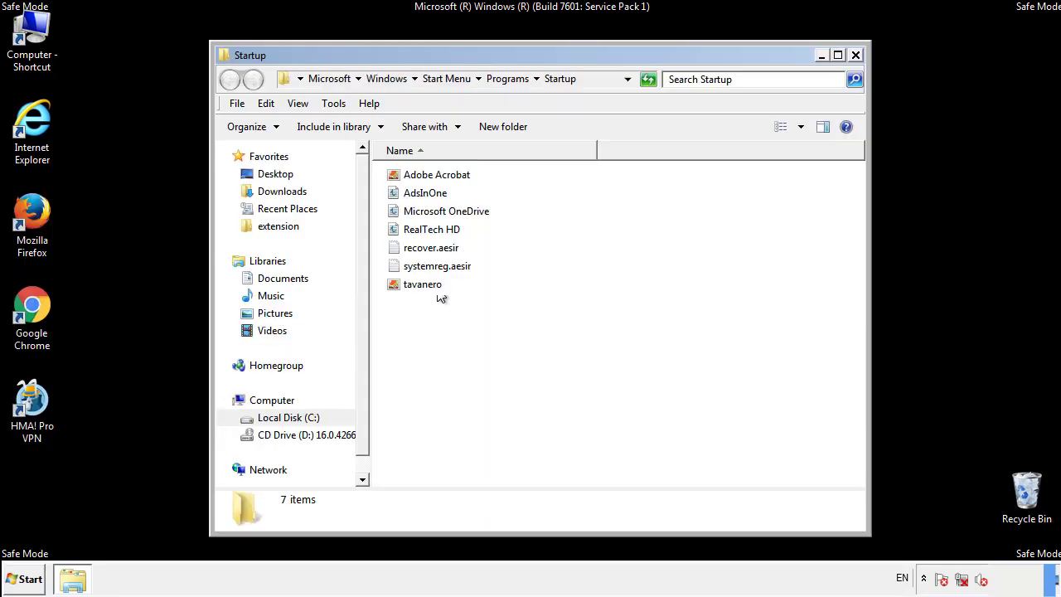
- Recycle AdsInOne, recover.aesir, systemreg.aesir and tavanero, then close the Startup folder
left_click(433, 196)
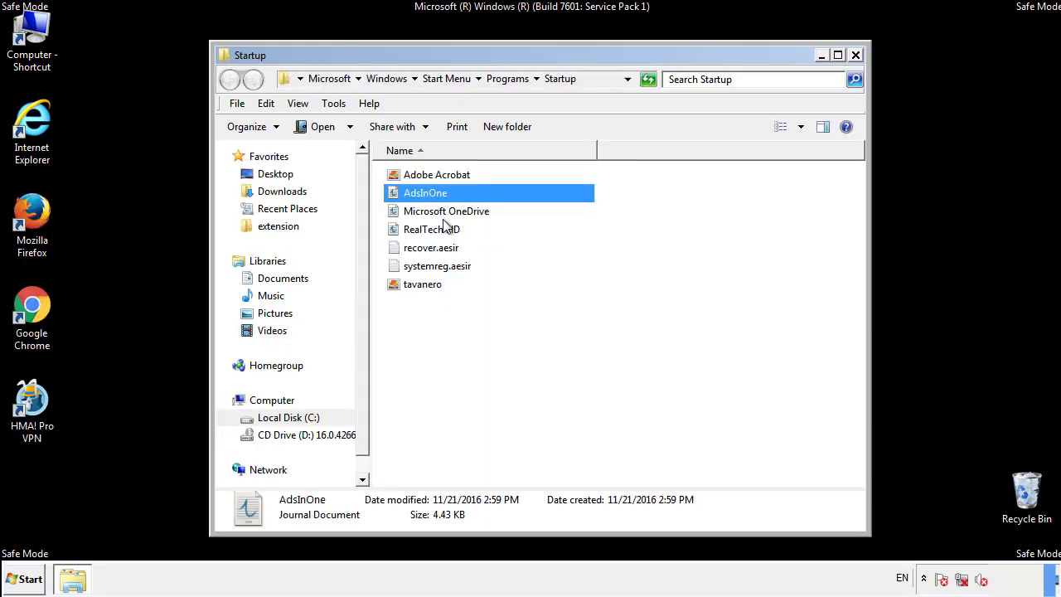
left_click(431, 249, "ctrl")
left_click(439, 266, "ctrl")
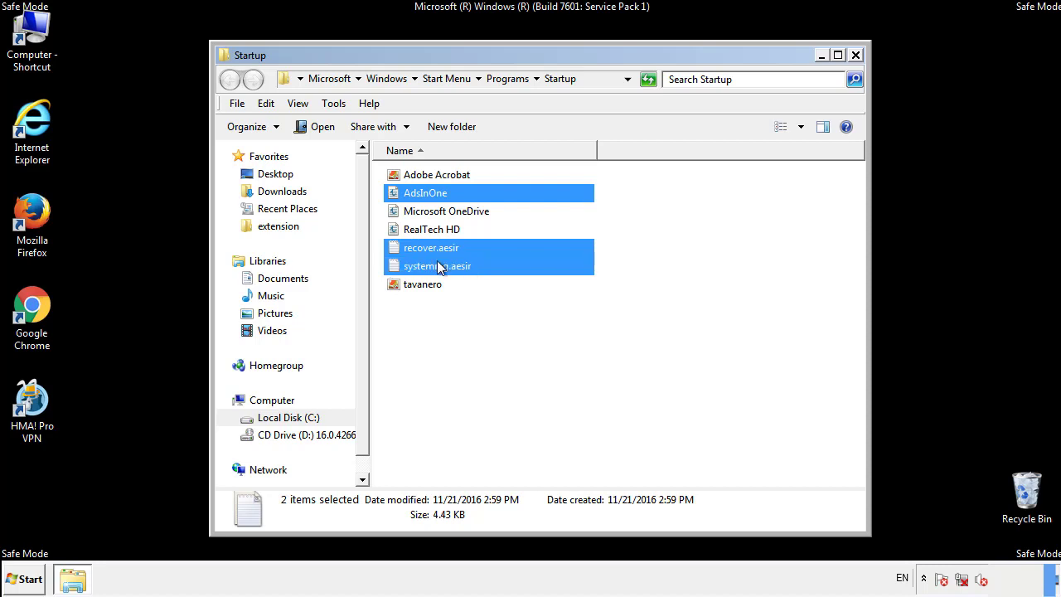
left_click(423, 284, "ctrl")
right_click(419, 285)
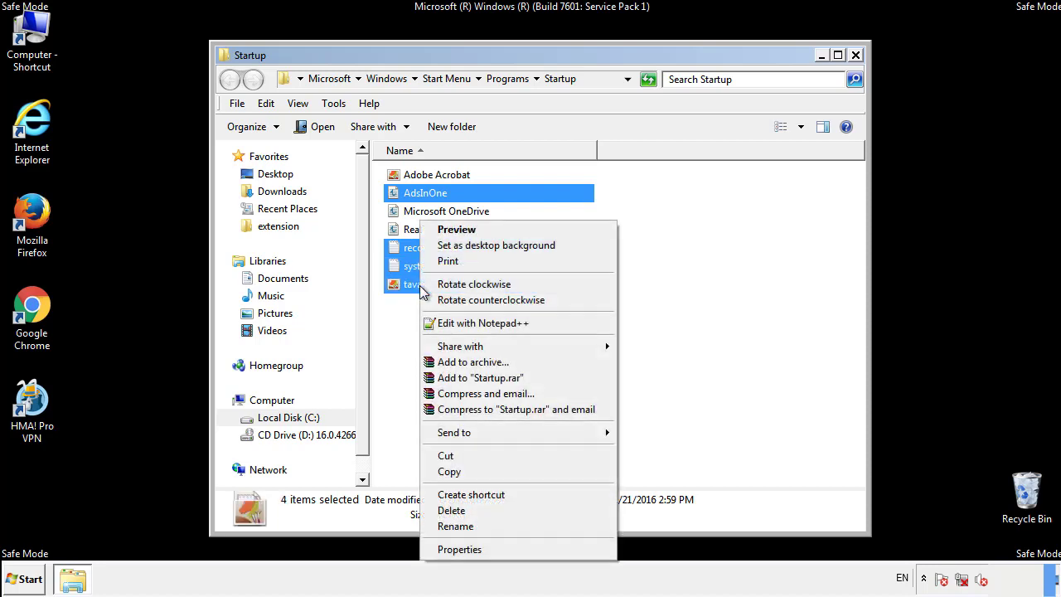
left_click(449, 509)
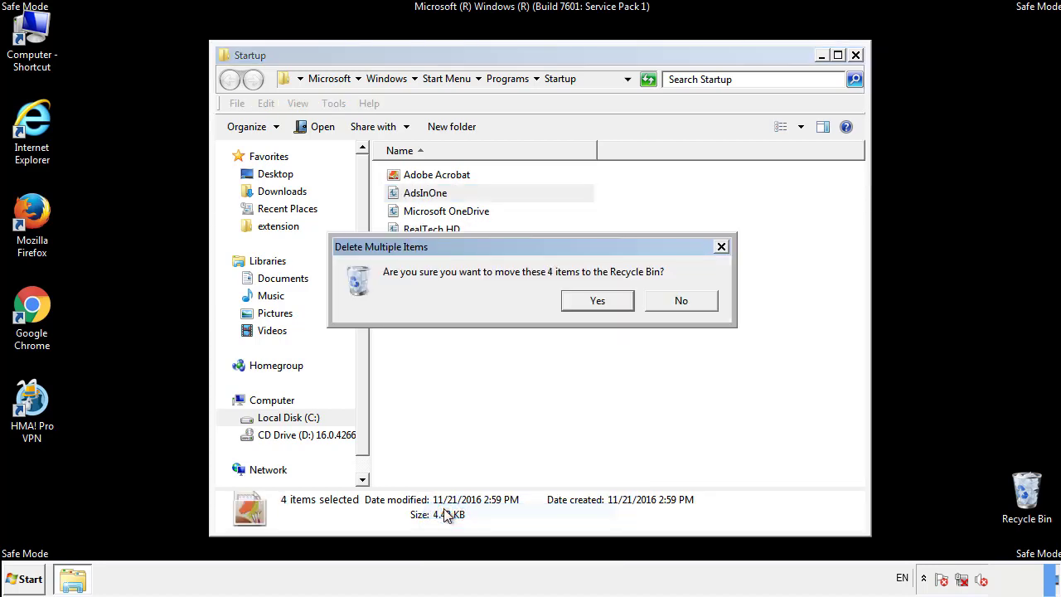
left_click(581, 302)
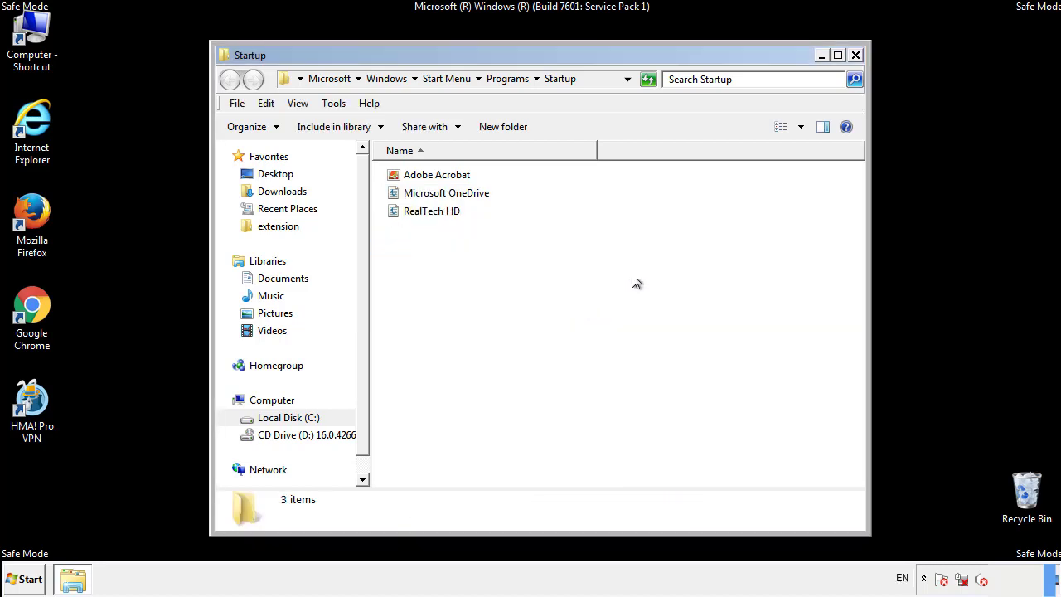
left_click(858, 62)
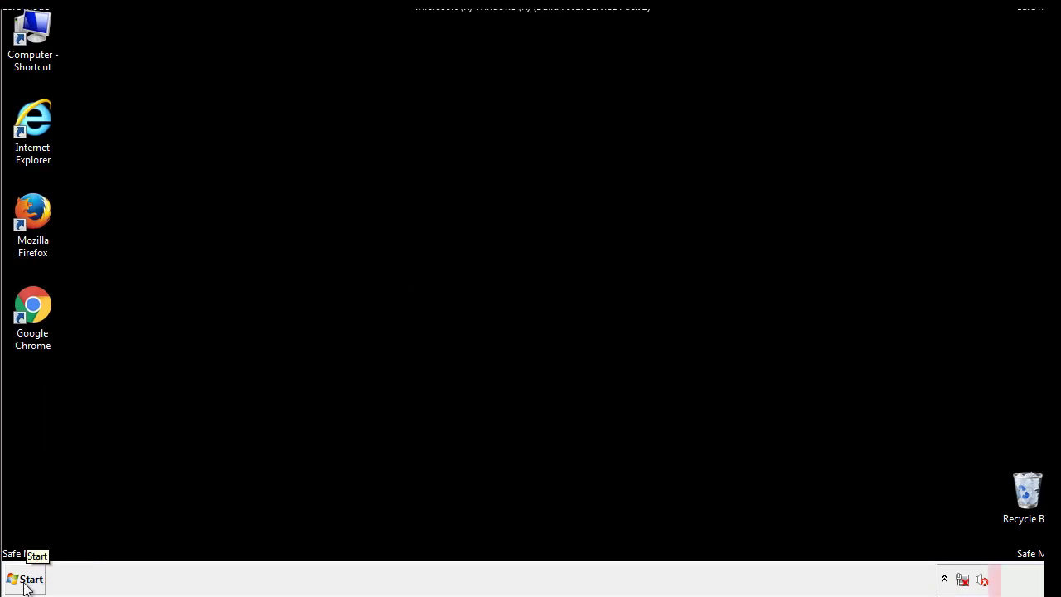
- Launch Registry Editor by searching regedit
left_click(26, 583)
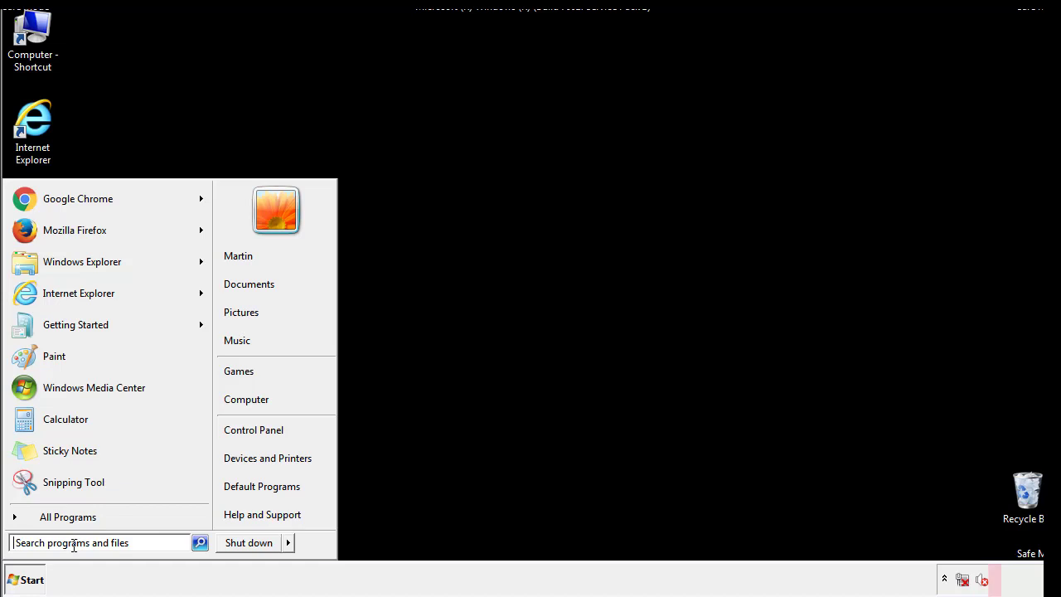
type("reged")
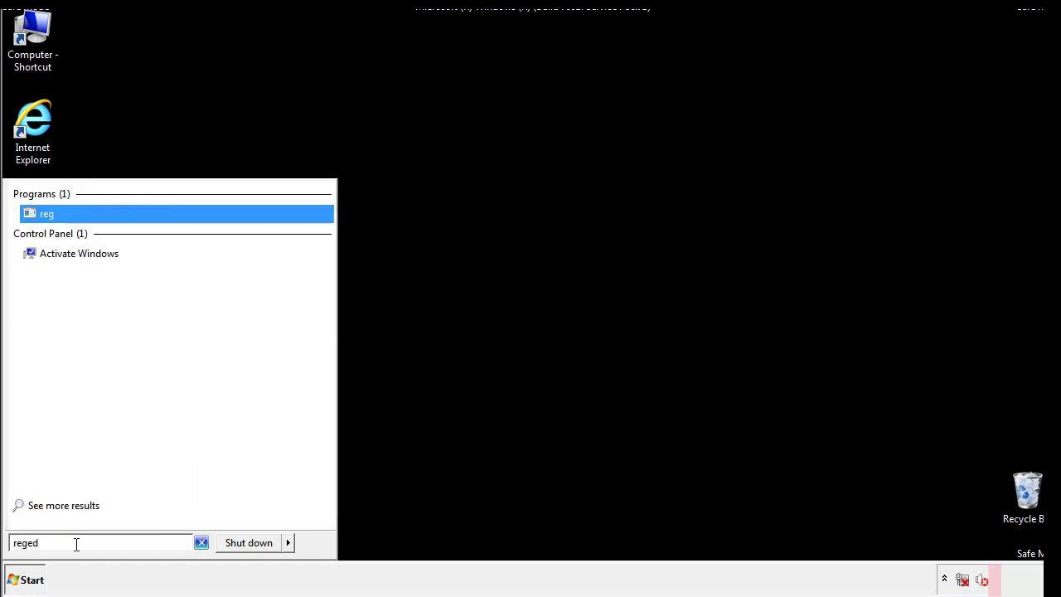
type("it")
key("Return")
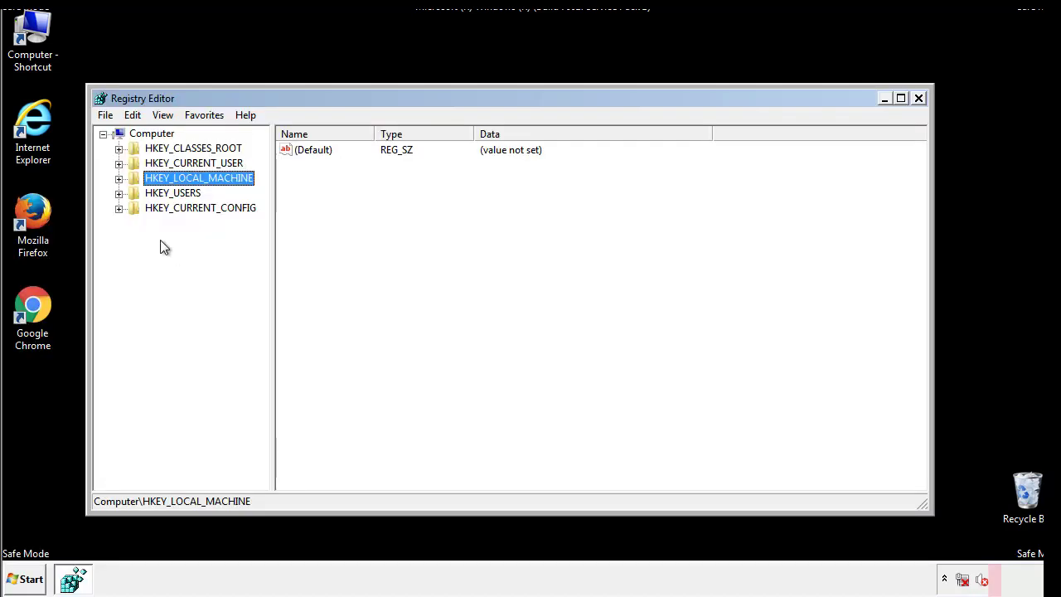
- Expand HKEY_LOCAL_MACHINE\SOFTWARE\Microsoft\Windows\CurrentVersion to reveal Run and RunOnce
left_click(118, 179)
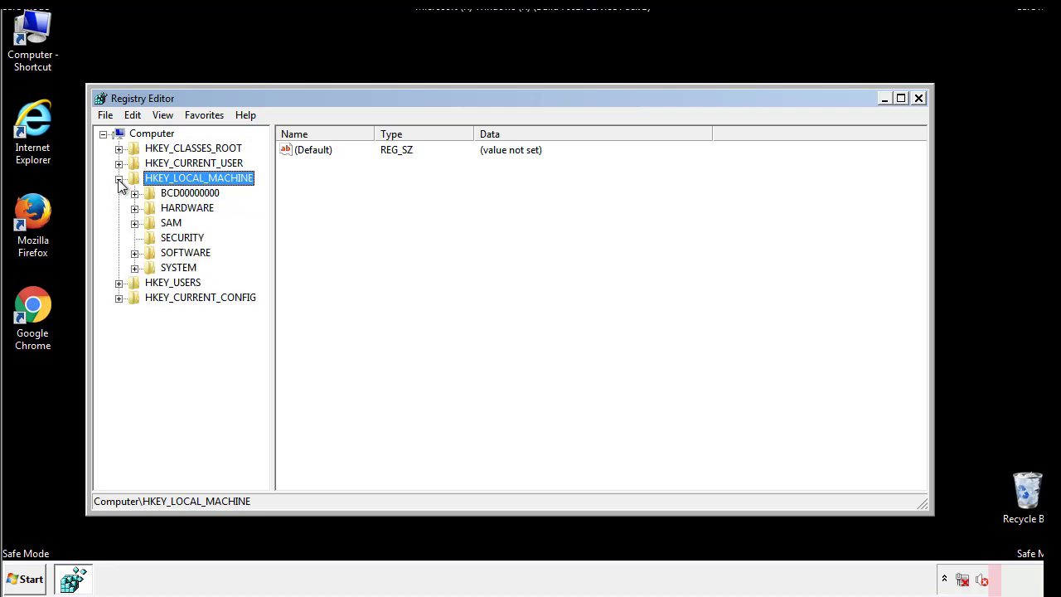
left_click(134, 253)
scroll(261, 244, "down", 1)
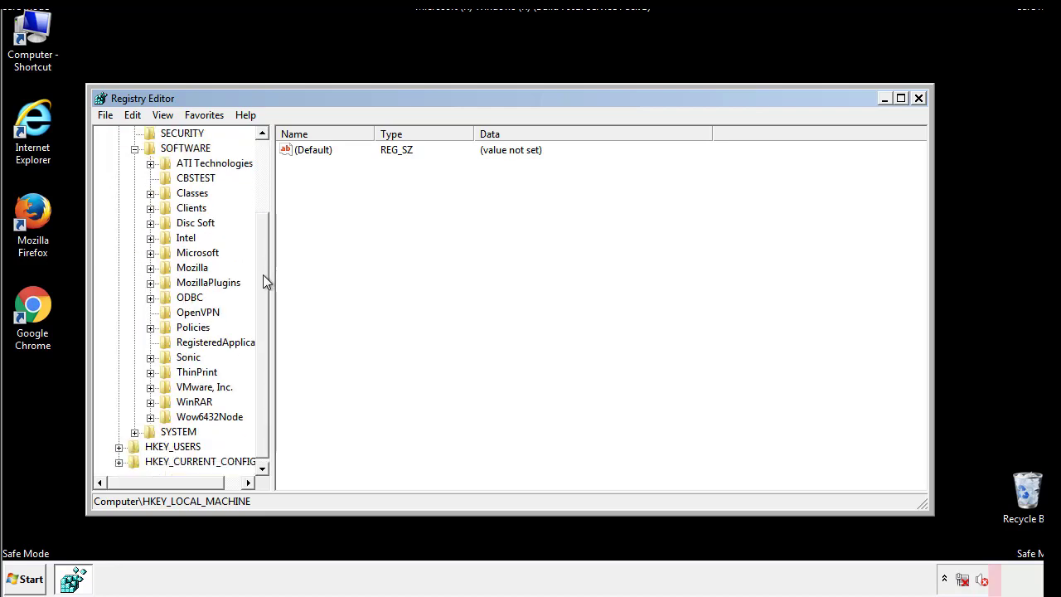
left_click(150, 253)
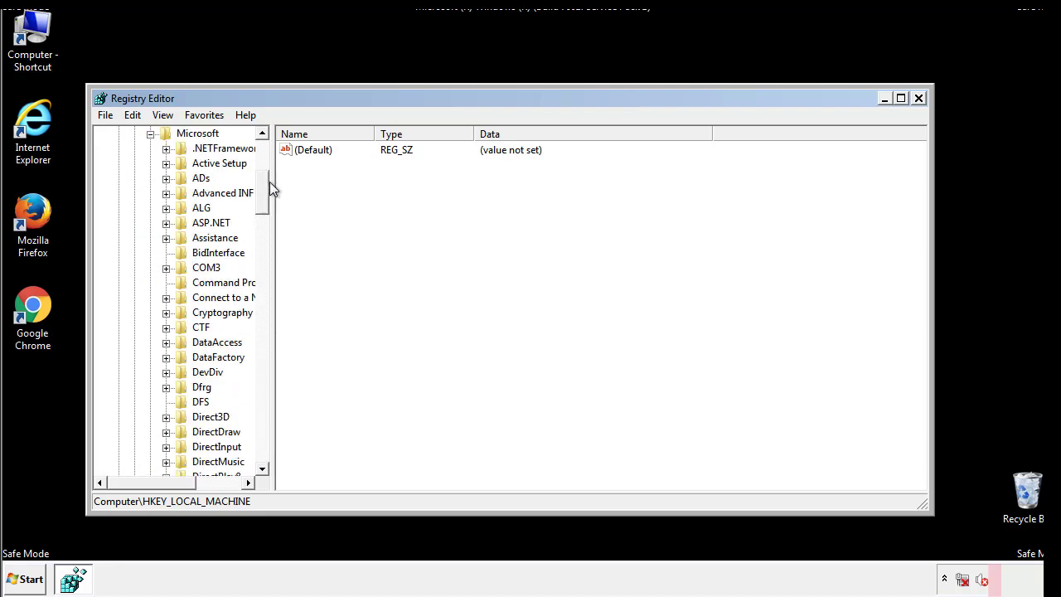
left_click_drag(262, 208, 265, 429)
left_click(166, 252)
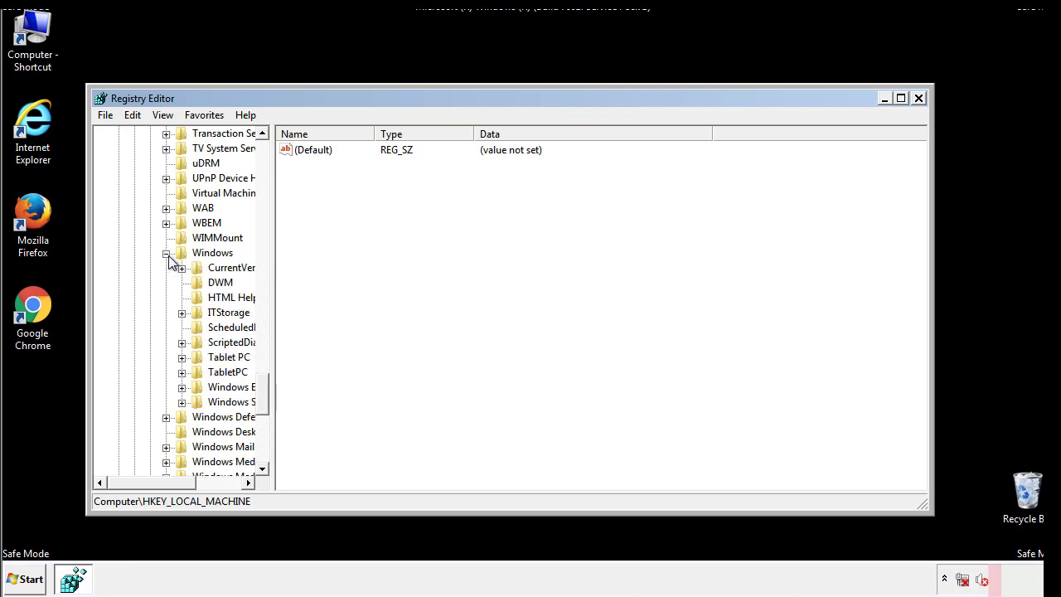
left_click_drag(146, 484, 169, 487)
left_click(137, 268)
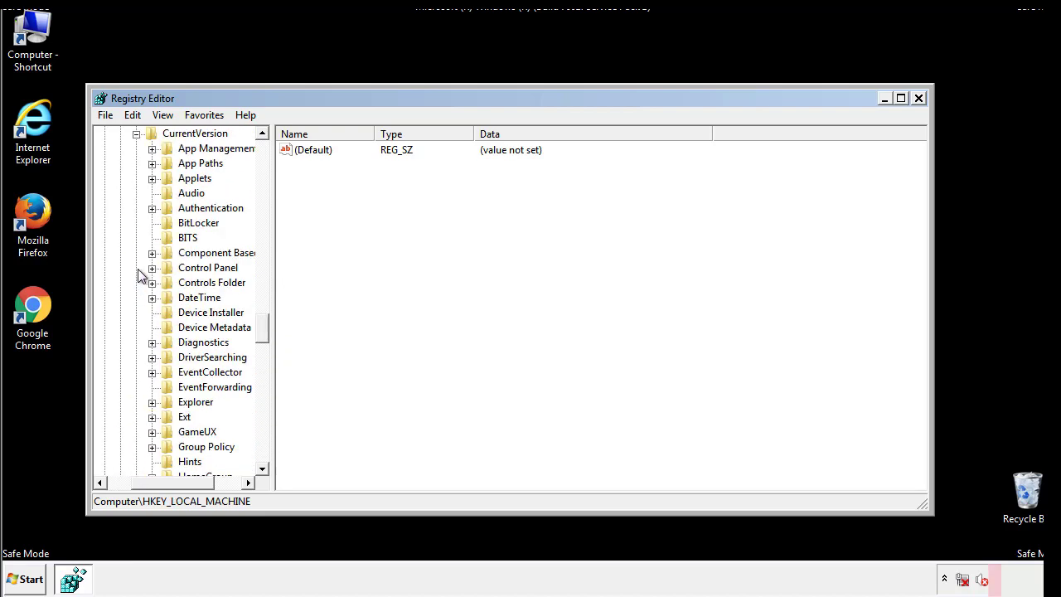
left_click_drag(270, 327, 262, 384)
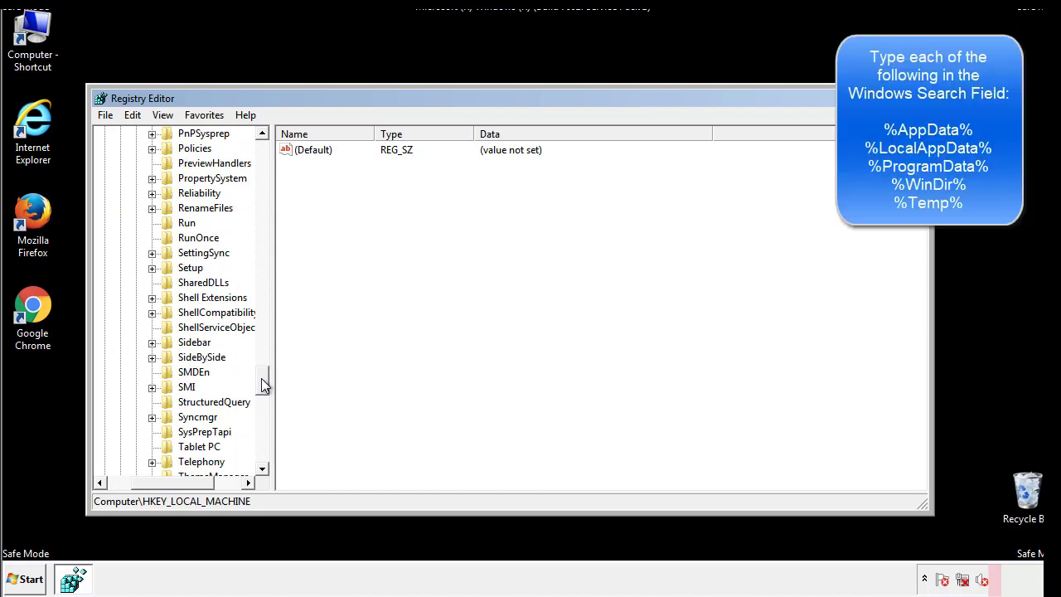
- Permanently delete the tappi.loc value from the HKLM Run key and scroll the tree back up
left_click(174, 227)
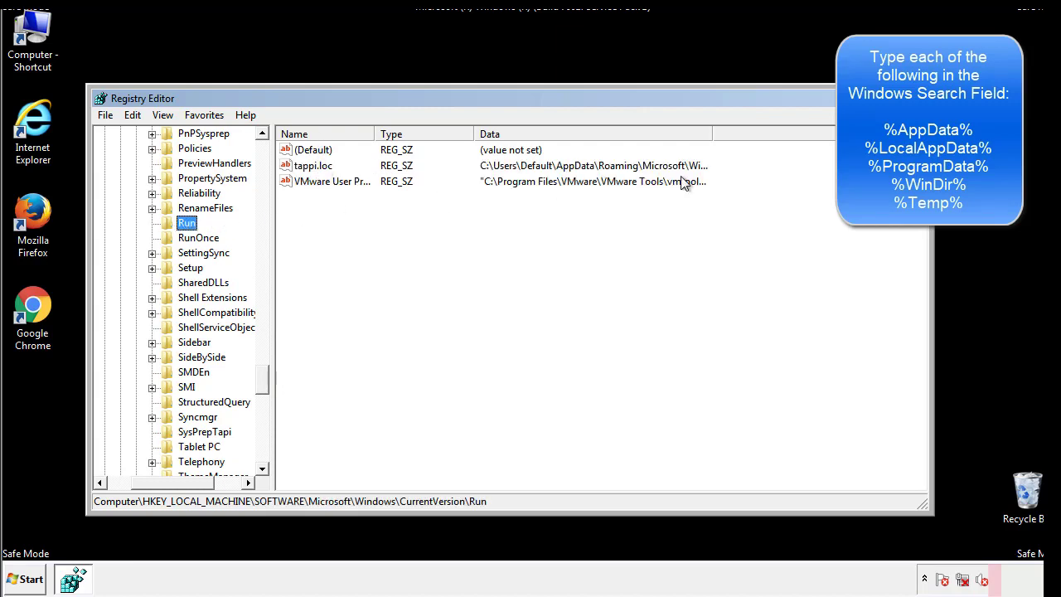
right_click(308, 168)
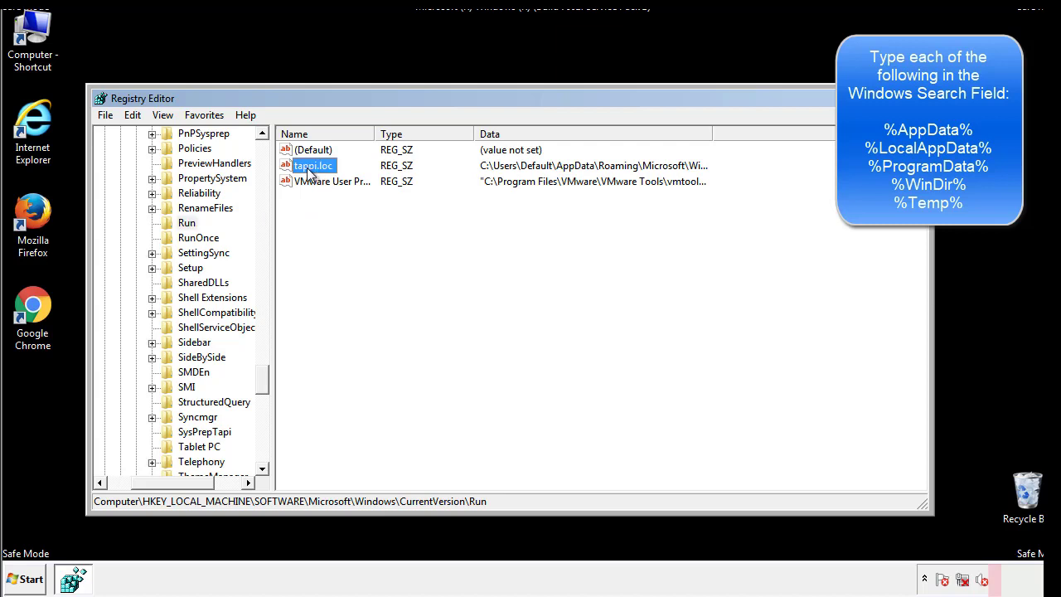
left_click(332, 217)
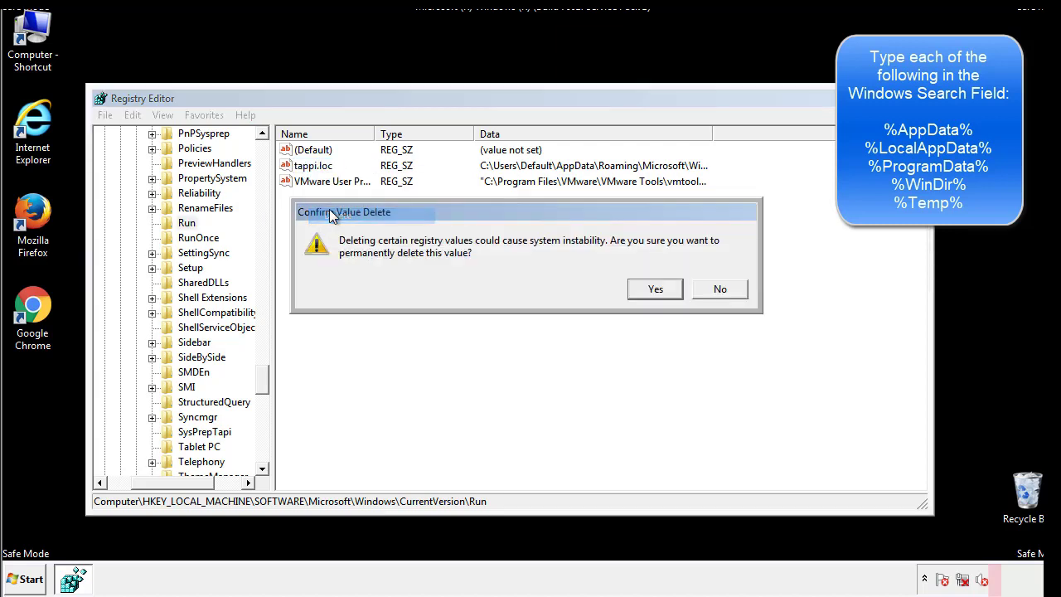
left_click(644, 289)
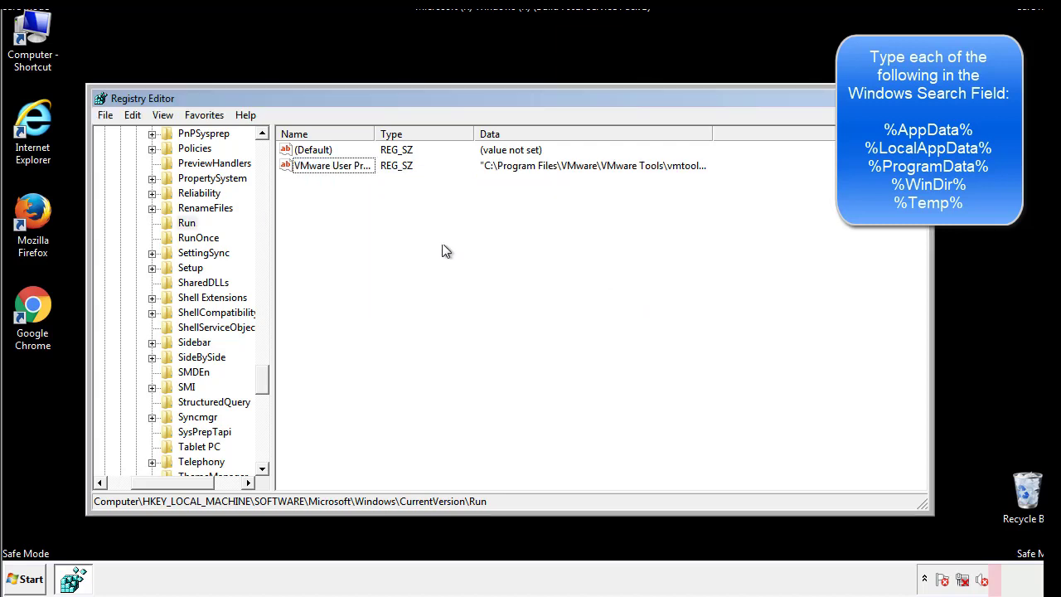
left_click_drag(262, 377, 262, 454)
left_click_drag(199, 481, 128, 494)
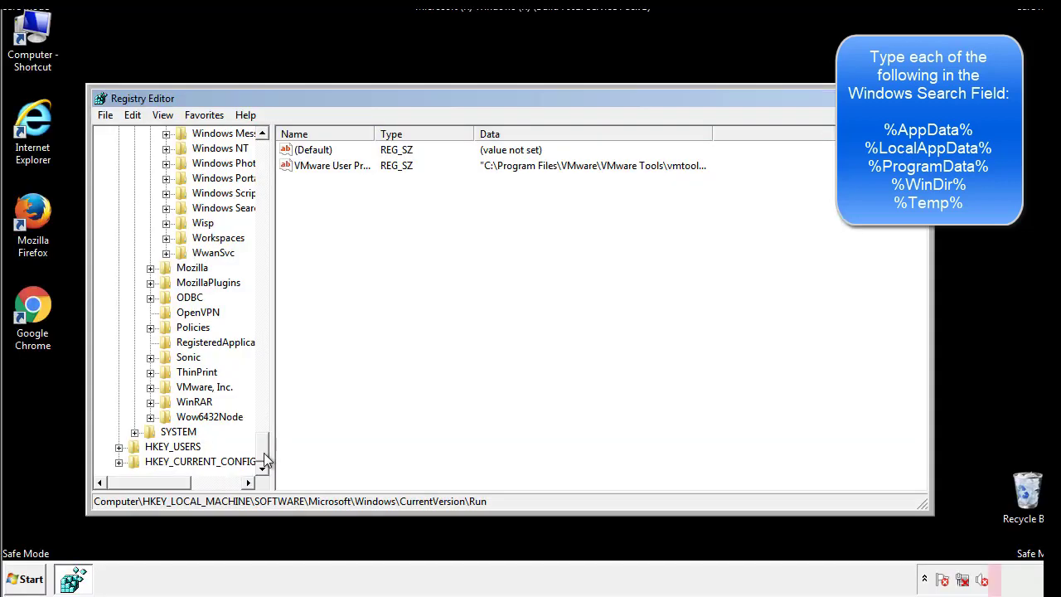
left_click_drag(266, 459, 270, 158)
- Collapse HKEY_LOCAL_MACHINE and expand HKEY_CURRENT_USER\Software\Microsoft
left_click(119, 178)
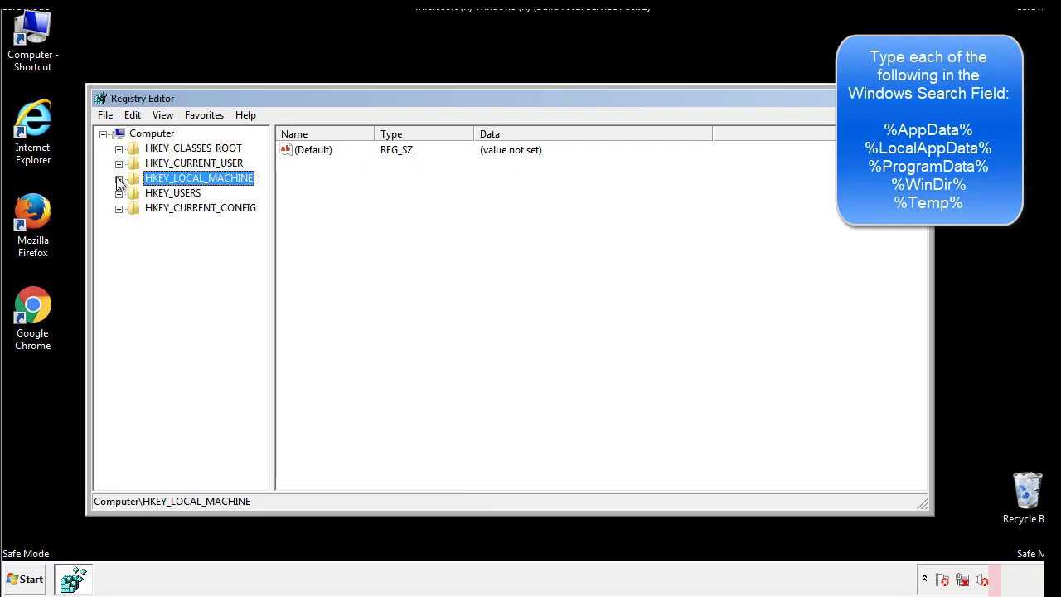
left_click(120, 163)
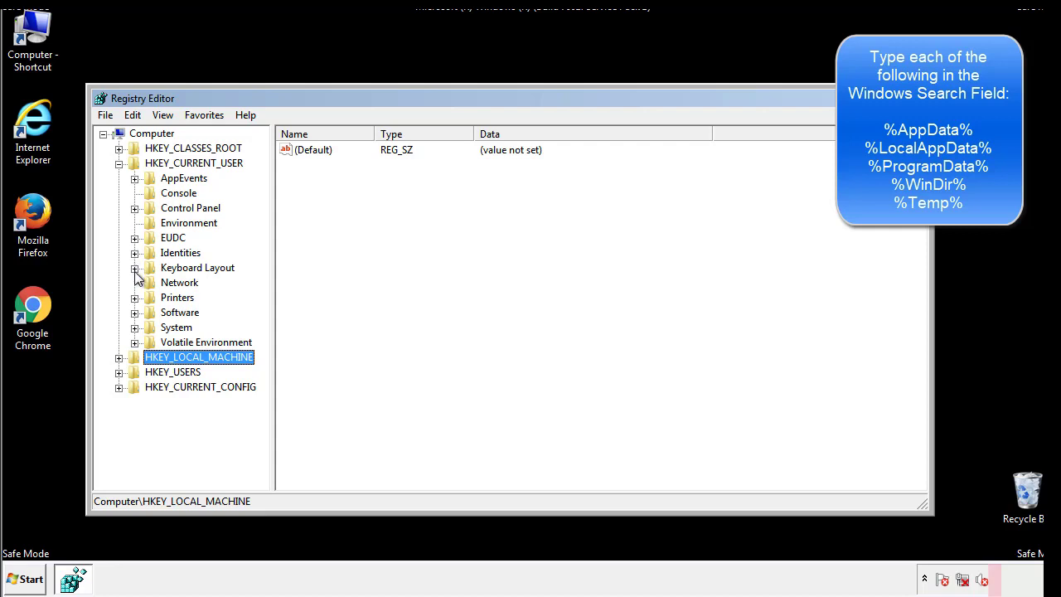
left_click(135, 313)
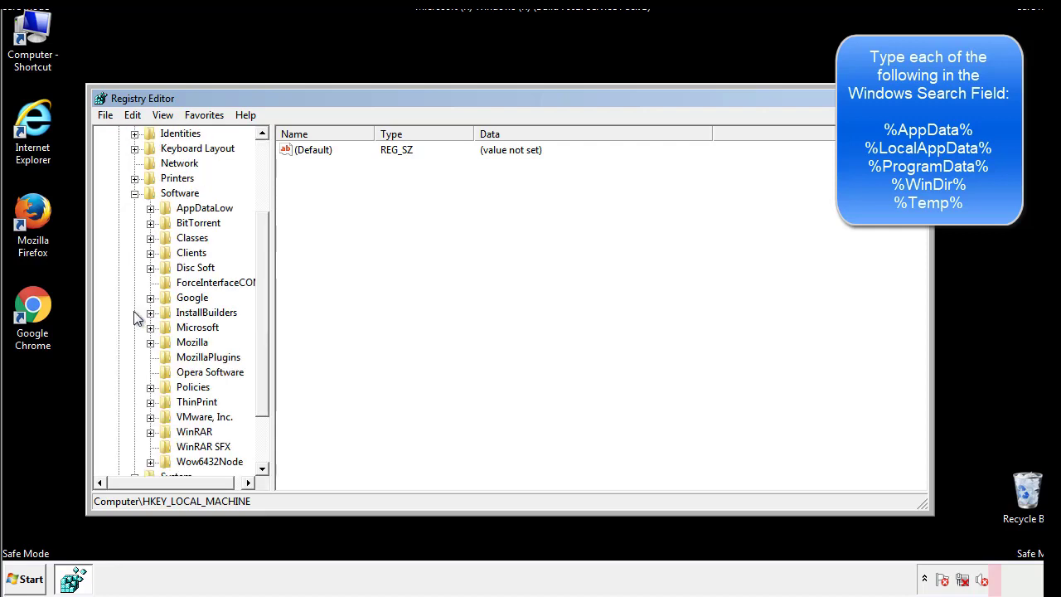
left_click_drag(261, 301, 261, 316)
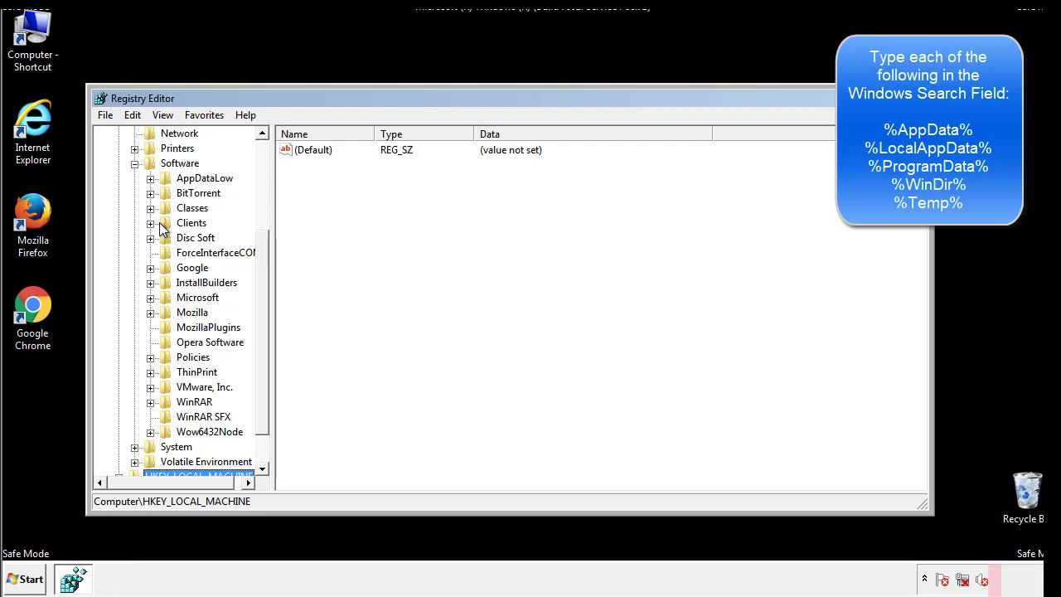
left_click(150, 298)
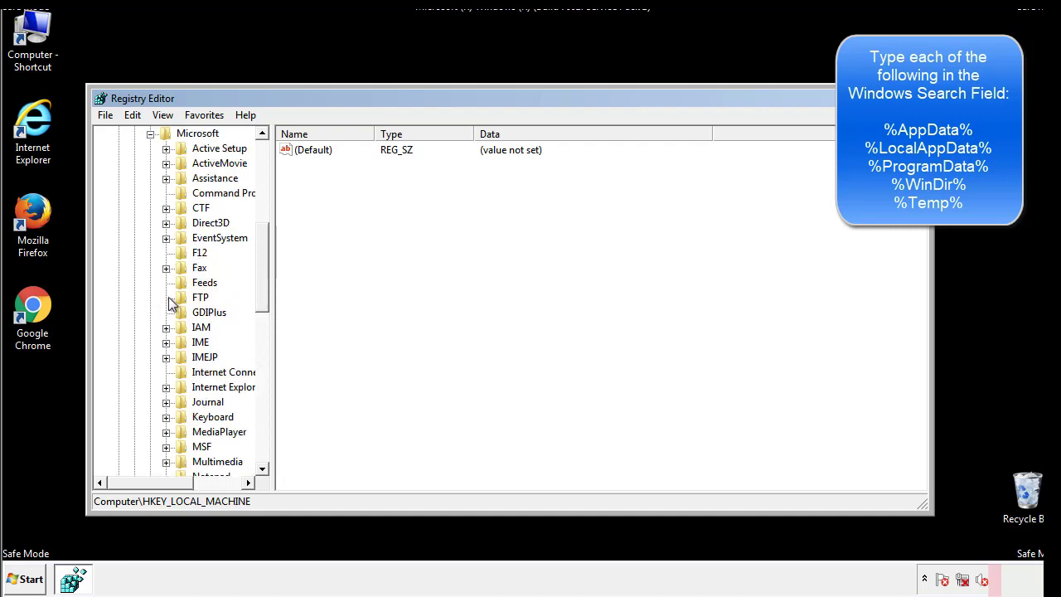
left_click_drag(260, 248, 263, 352)
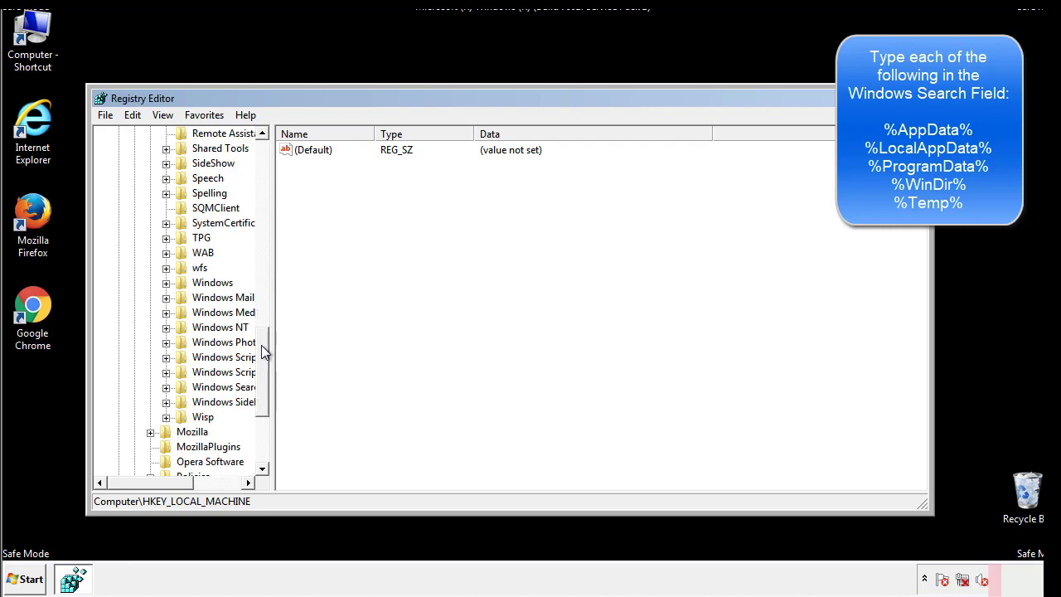
- Open HKCU's Windows\CurrentVersion\Run key, which lists only a DAEMON Tools Lite value
left_click(165, 282)
left_click(181, 298)
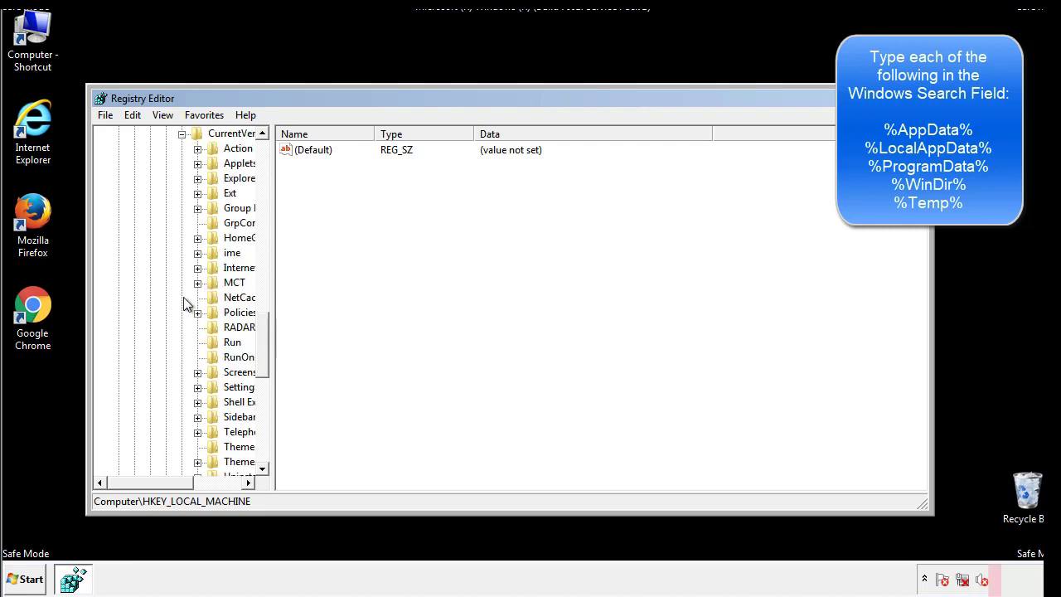
left_click_drag(162, 488, 187, 483)
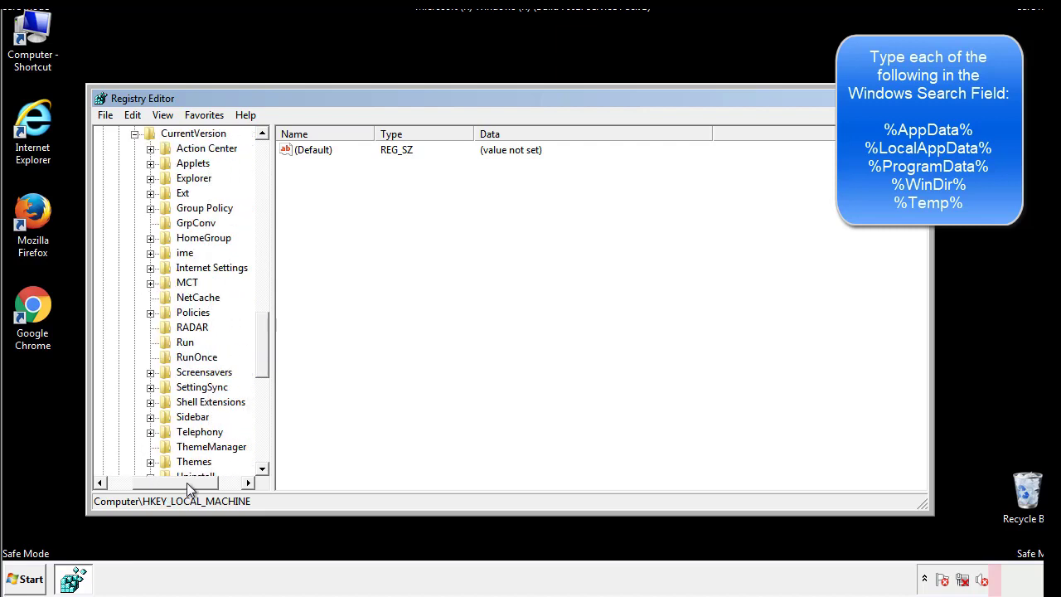
left_click(184, 341)
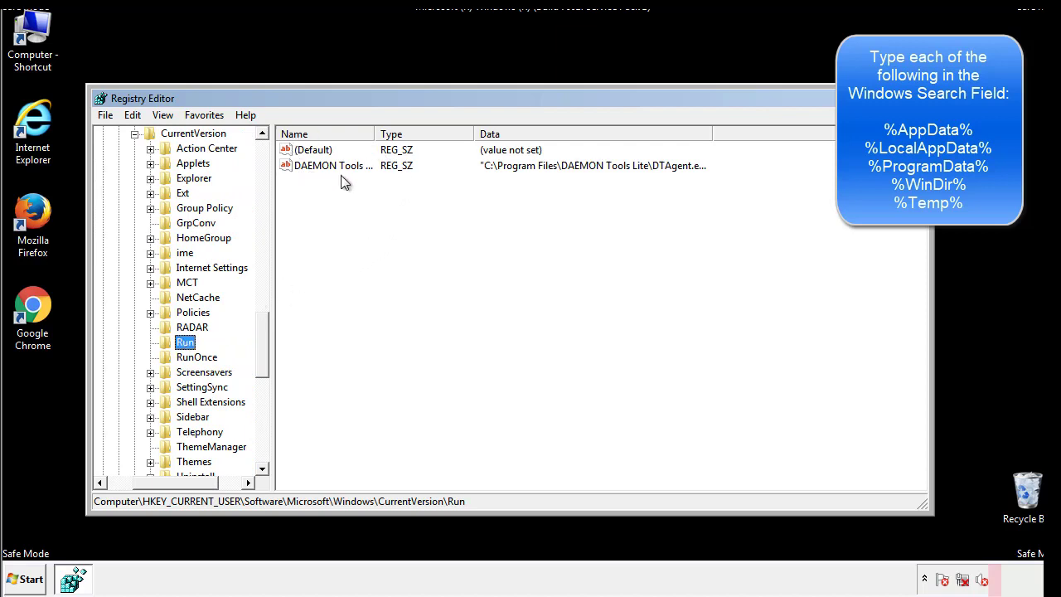
left_click(454, 195)
left_click_drag(309, 241, 328, 196)
left_click_drag(182, 480, 147, 481)
left_click_drag(265, 363, 262, 348)
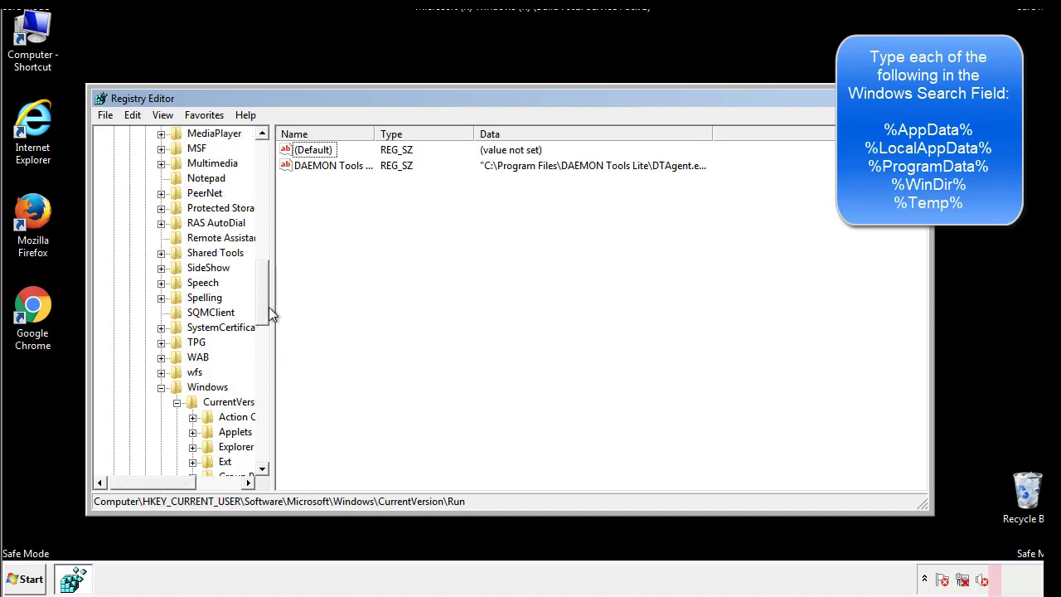
- Collapse the Windows key and search the registry for %temp via Edit > Find
left_click(161, 388)
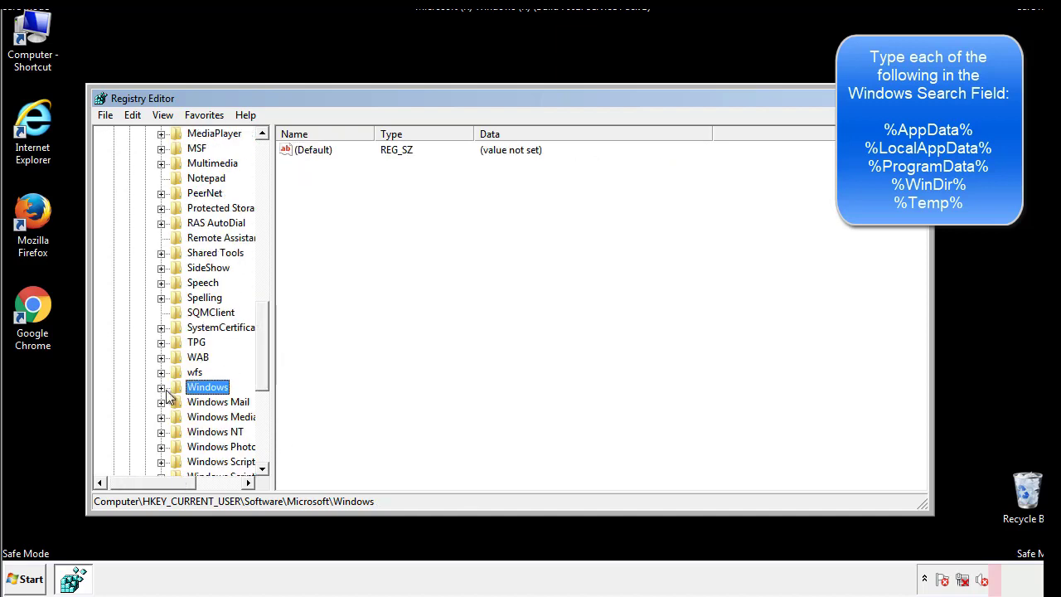
left_click_drag(266, 369, 267, 204)
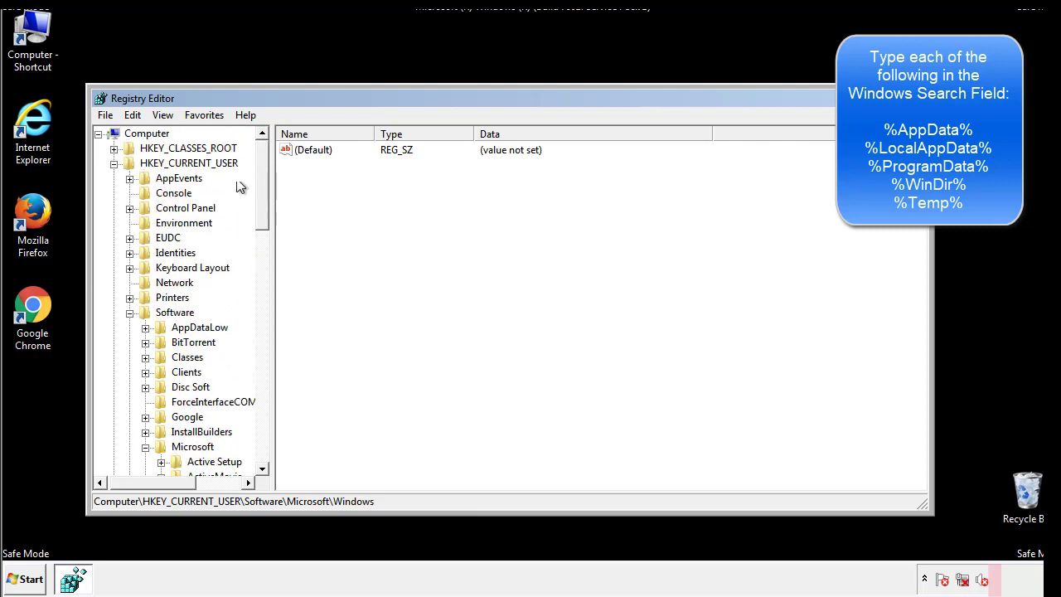
left_click(135, 116)
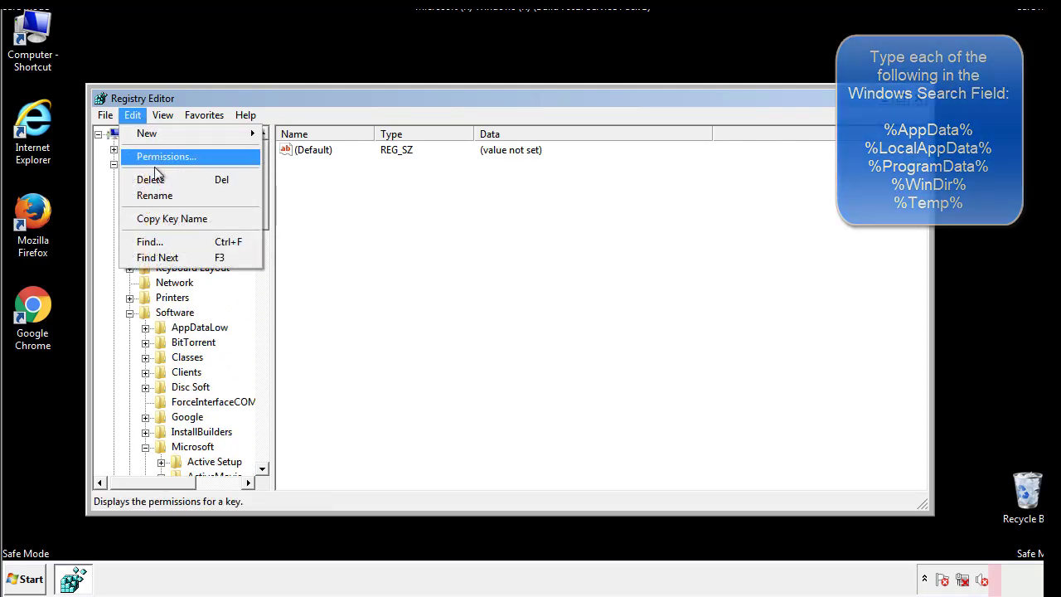
left_click(149, 241)
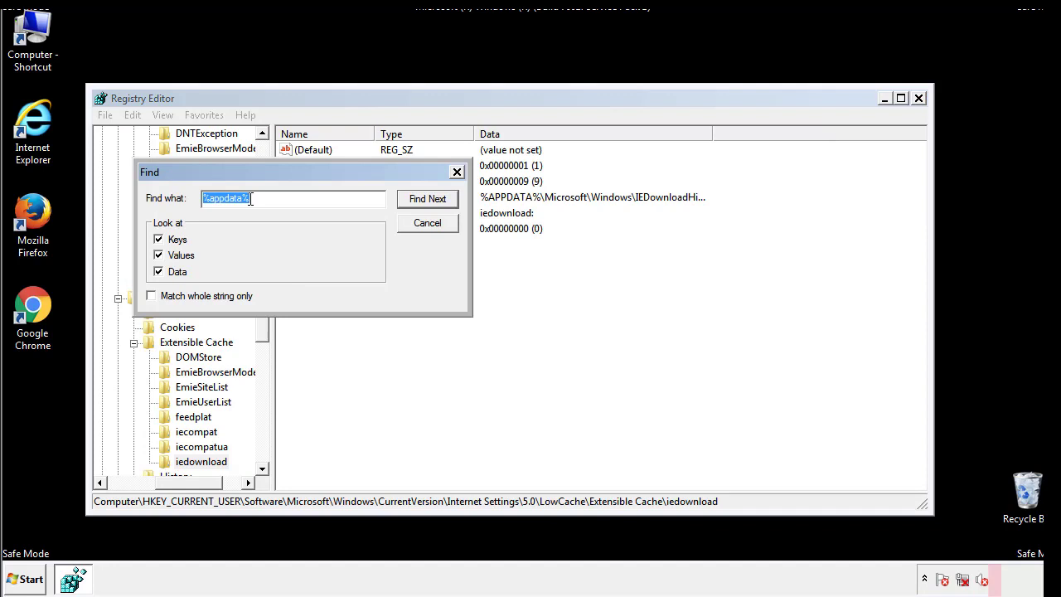
type("%temp%")
key("Return")
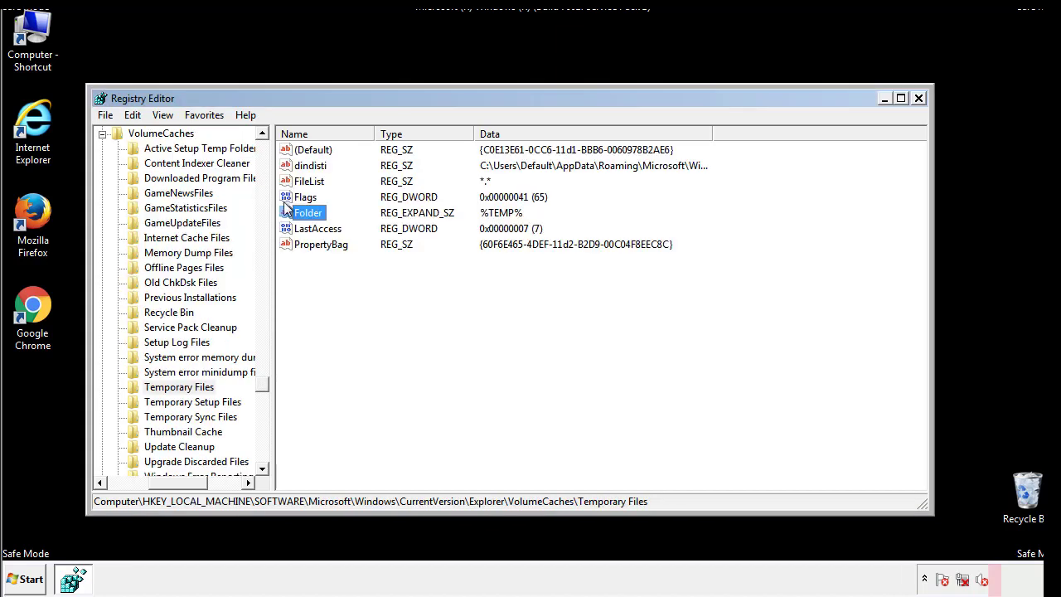
- Permanently delete every value in the Temporary Files key, including dindisti
left_click(436, 290)
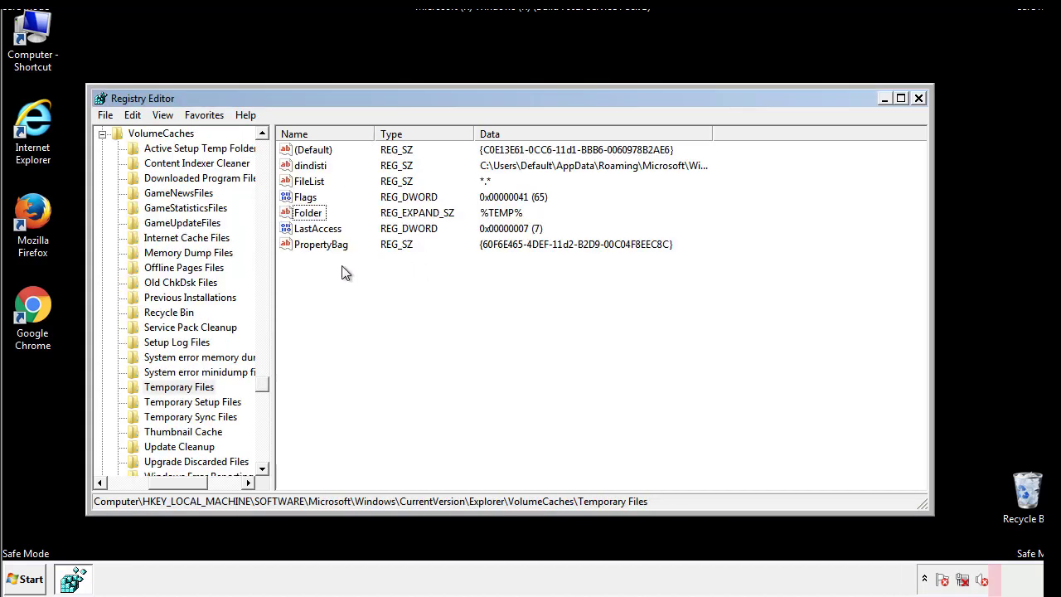
left_click_drag(340, 265, 301, 153)
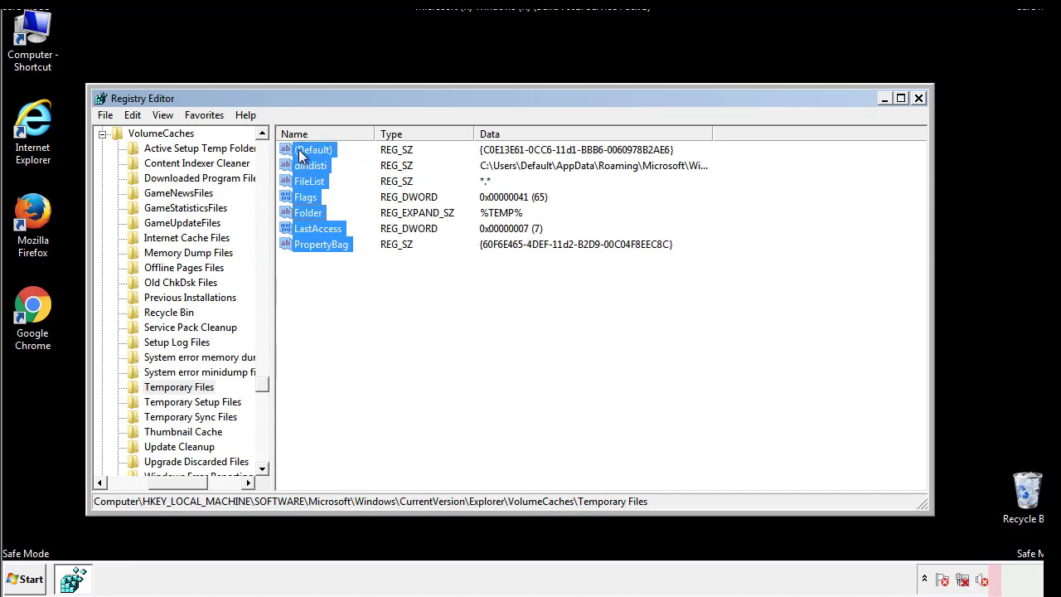
right_click(301, 155)
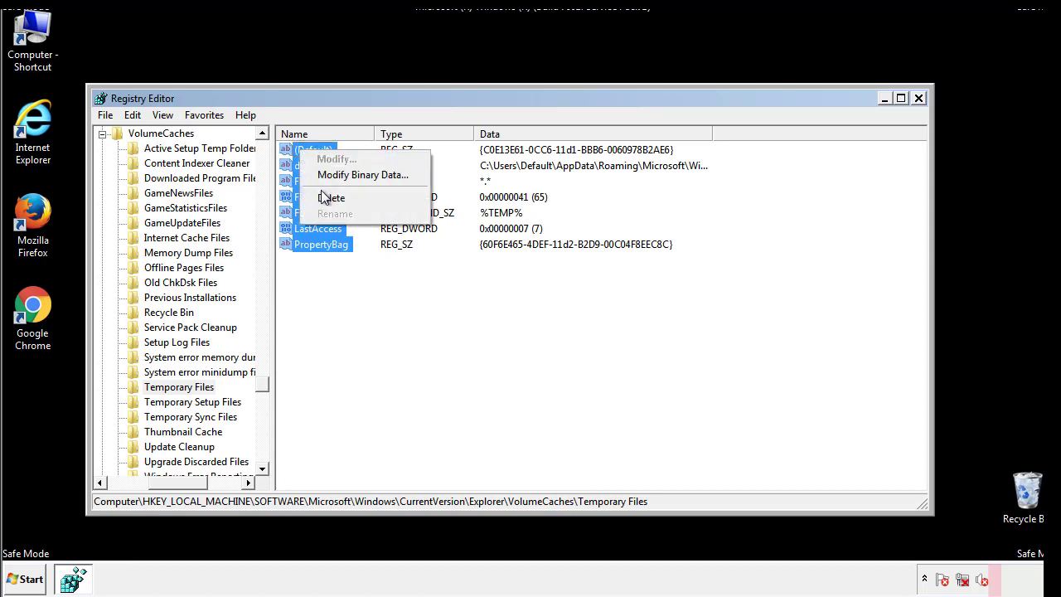
left_click(323, 198)
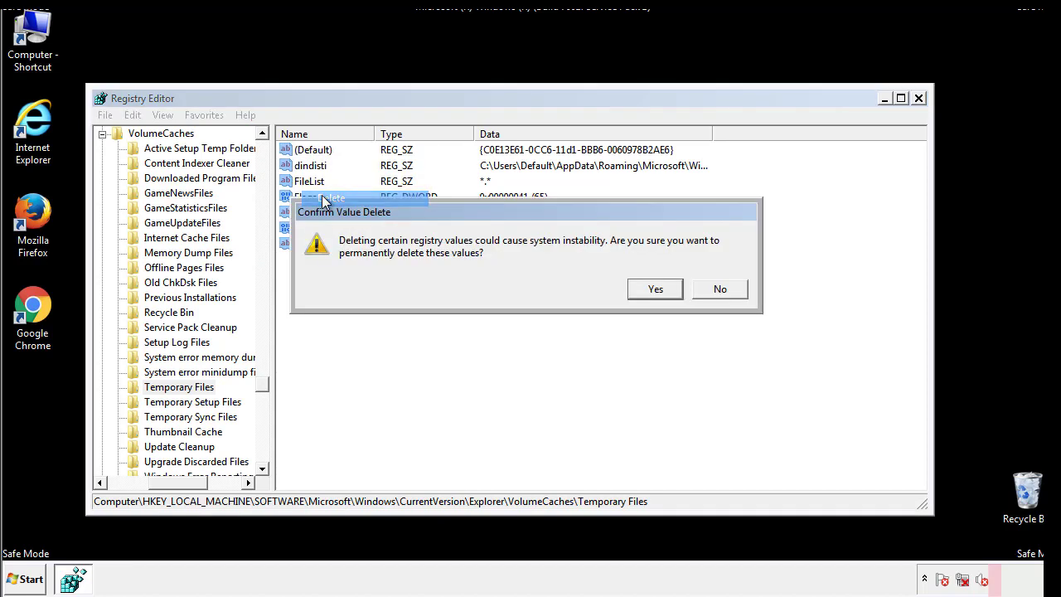
left_click(656, 288)
left_click(365, 197)
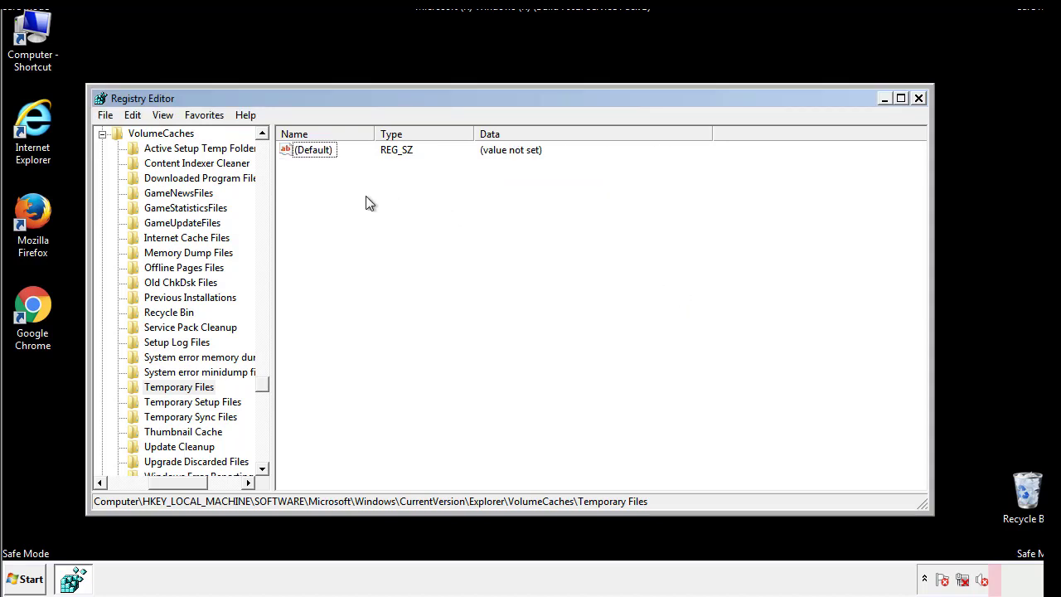
- Close Registry Editor and launch System Configuration by searching msconfig from the Start menu
left_click(919, 98)
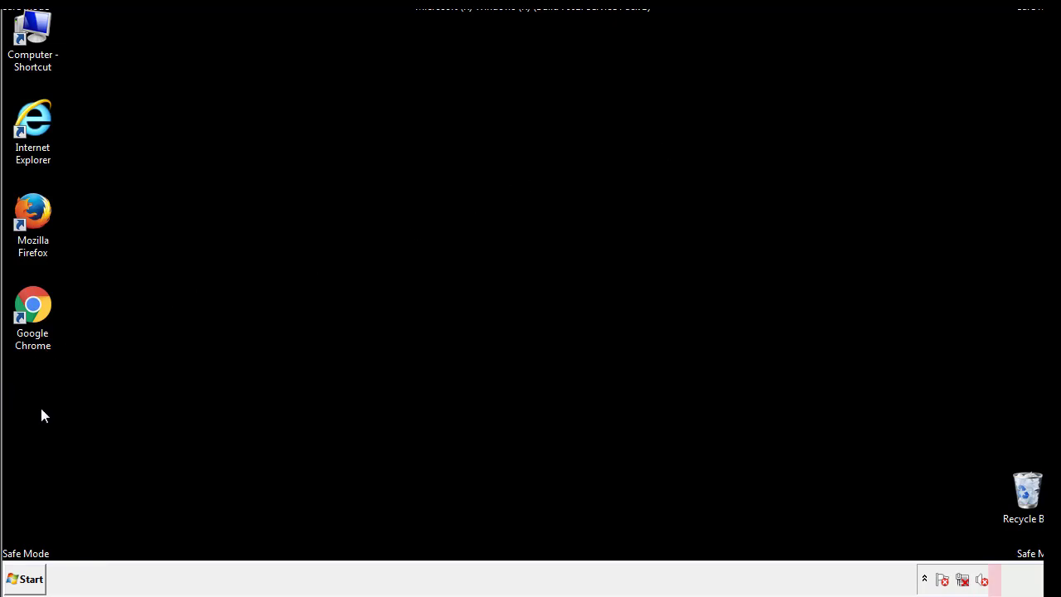
left_click(24, 580)
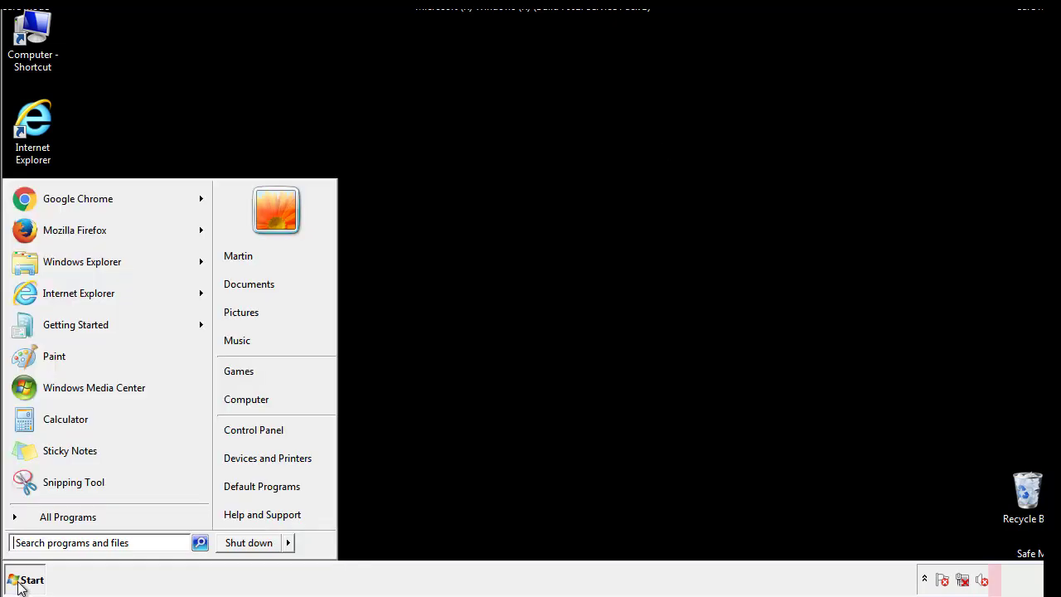
left_click(58, 542)
type("mscon")
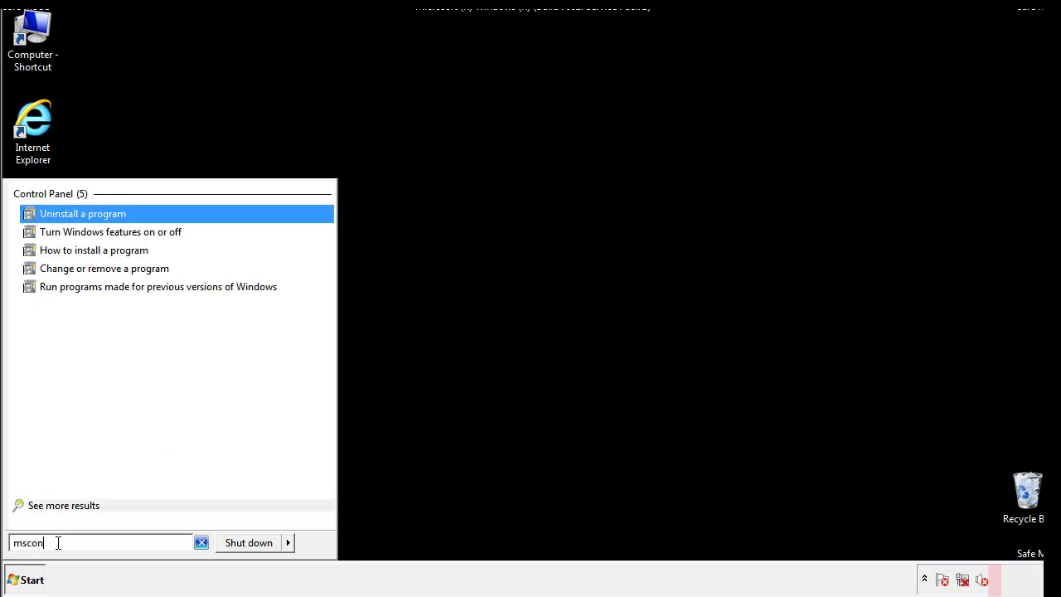
type("fig")
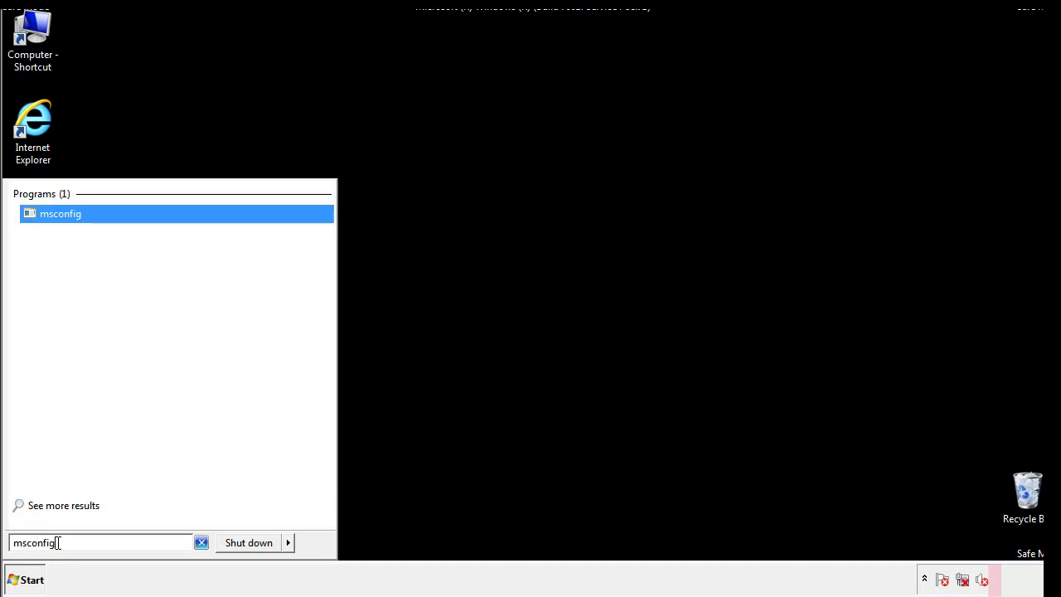
key("Return")
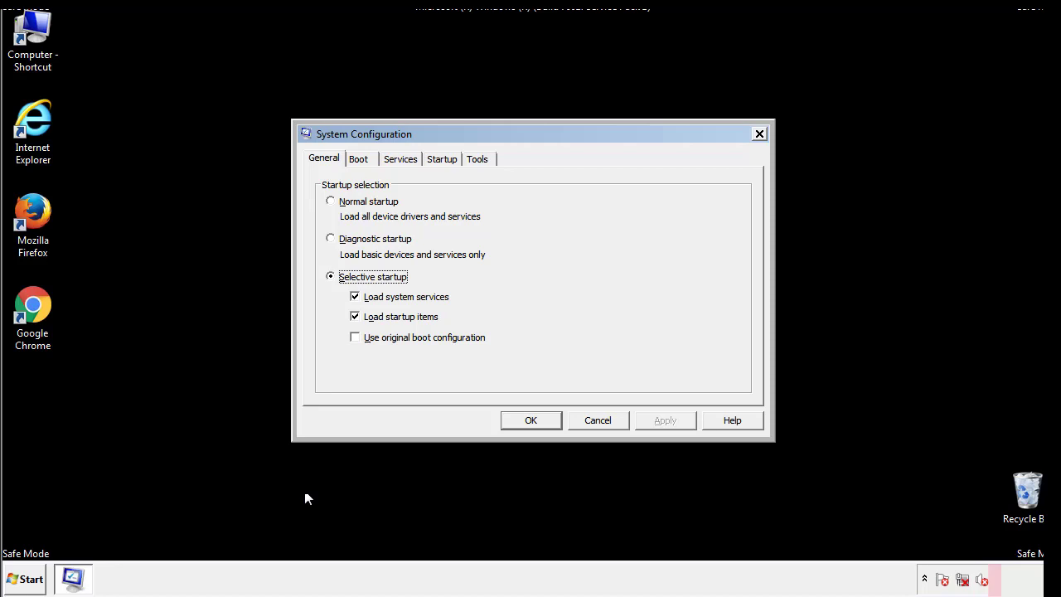
- Uncheck Safe boot on the Boot tab, apply and confirm, then choose Restart
left_click(360, 159)
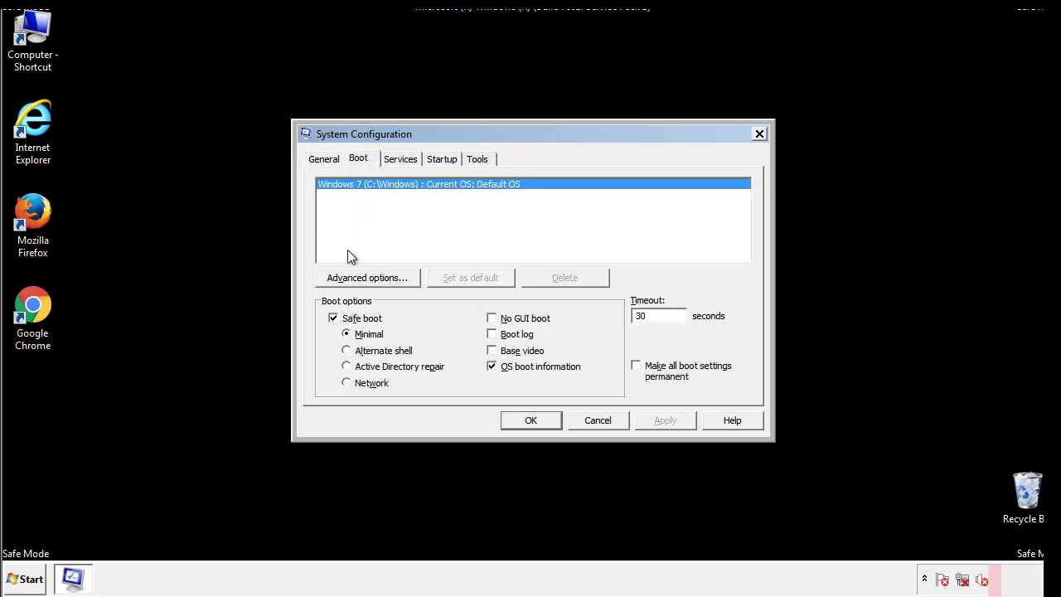
left_click(336, 320)
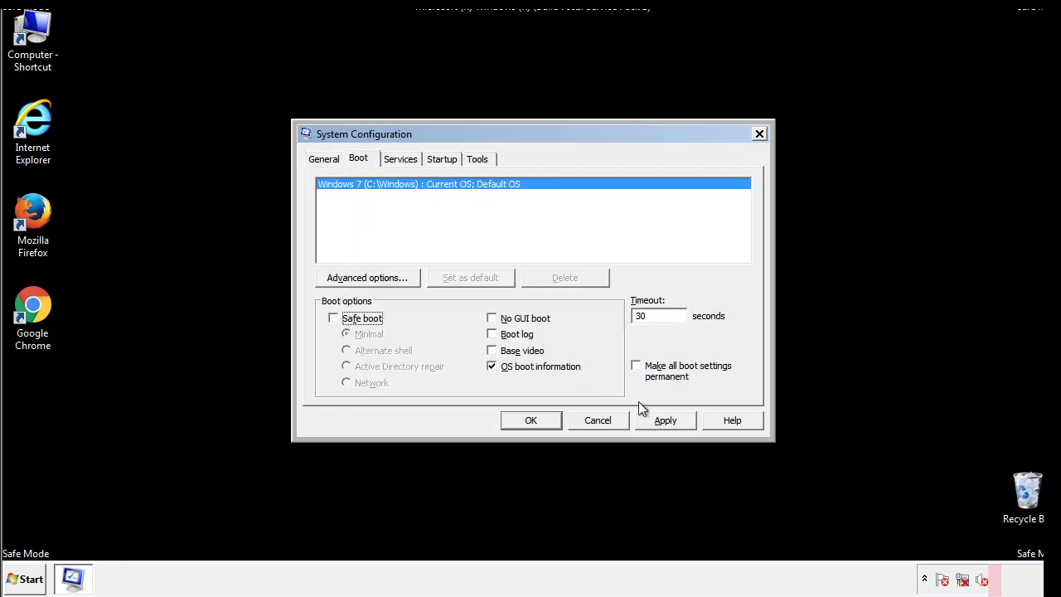
left_click(668, 420)
left_click(528, 421)
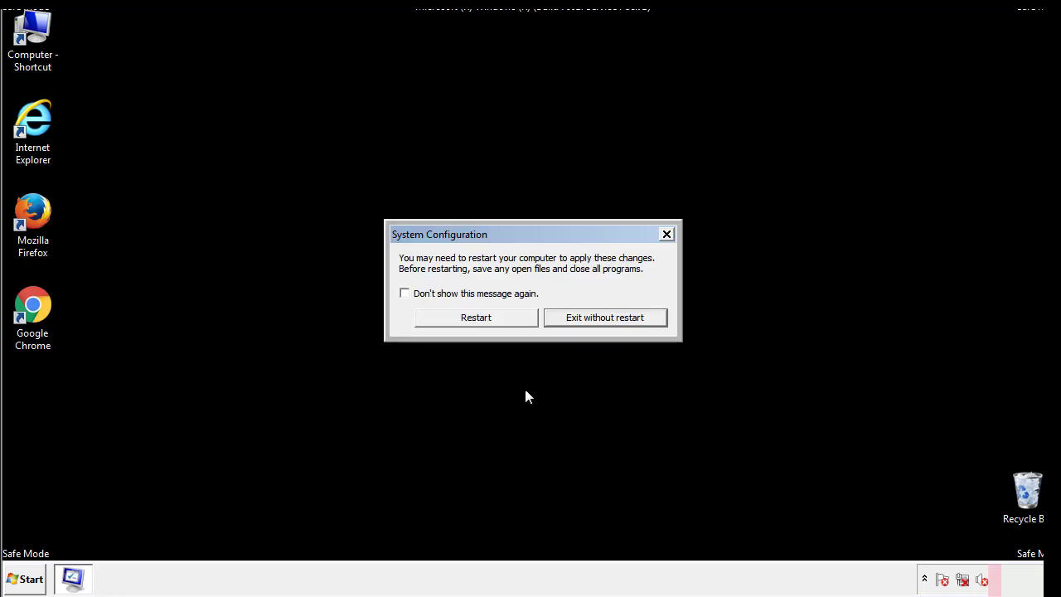
left_click(491, 323)
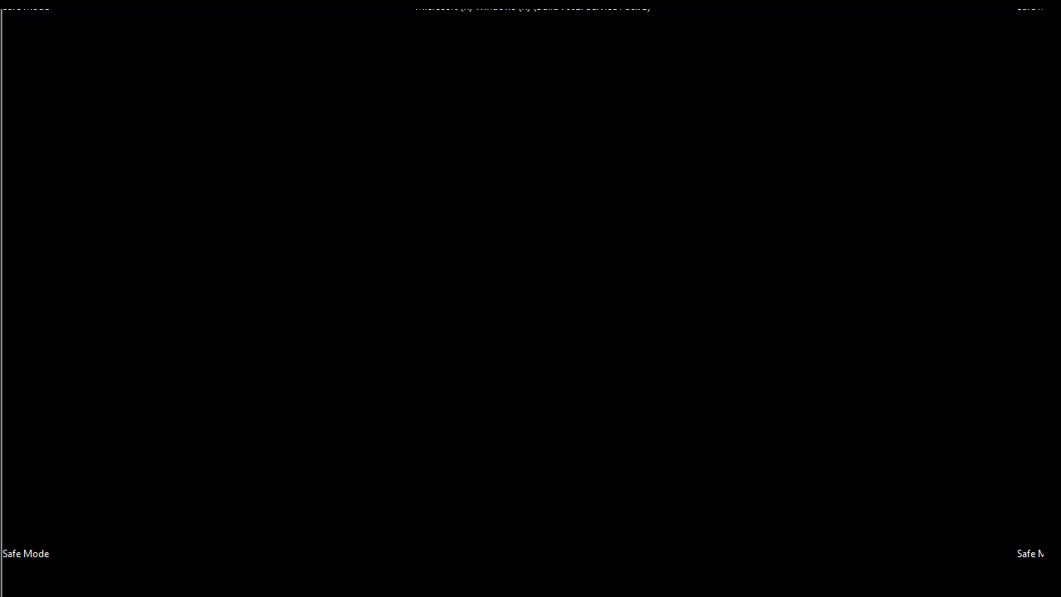